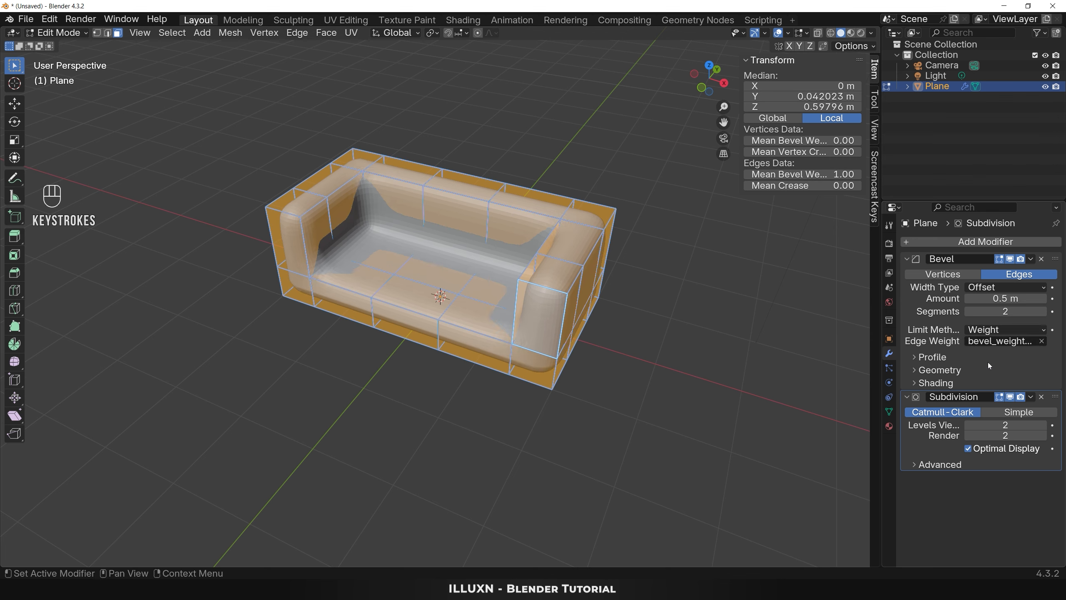
# - Set the Bevel modifier's superellipse profile shape to 1.00 and clear the mesh selection
pyautogui.click(940, 358)
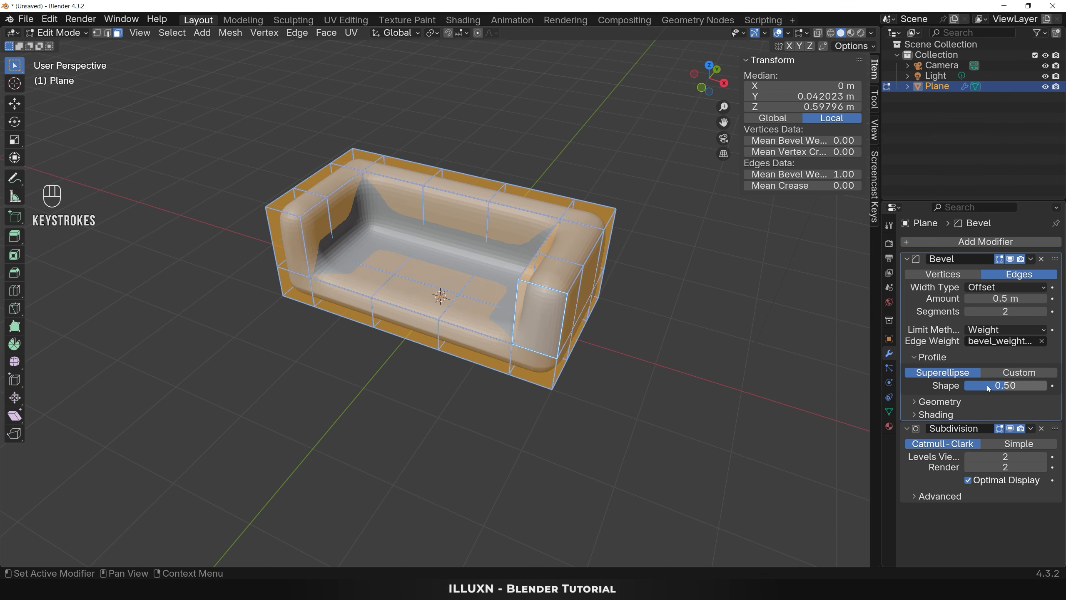
pyautogui.moveTo(987, 385); pyautogui.dragTo(1028, 385)
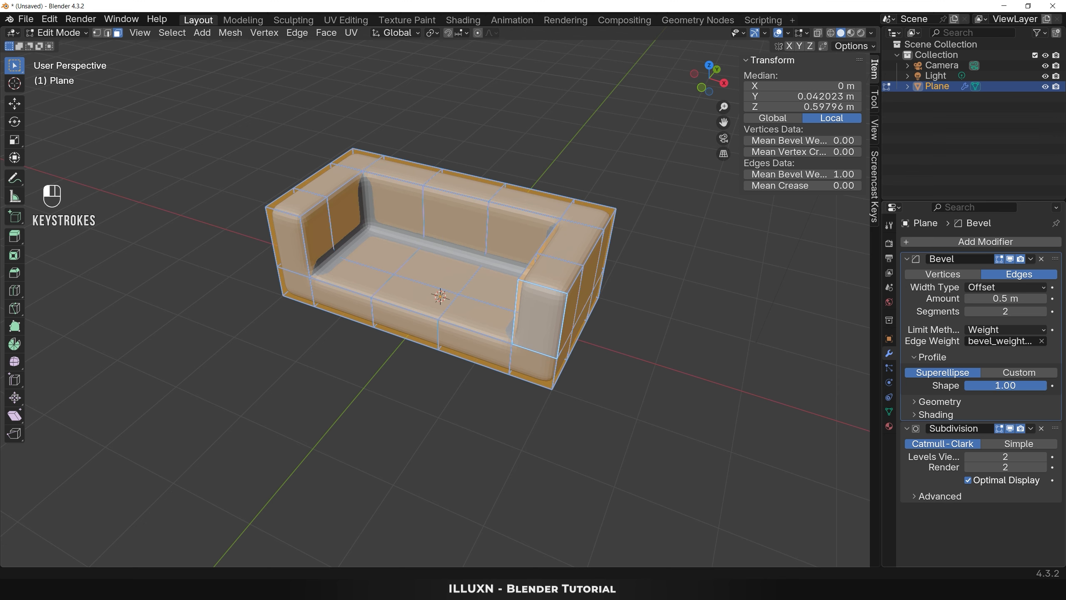
pyautogui.click(612, 366)
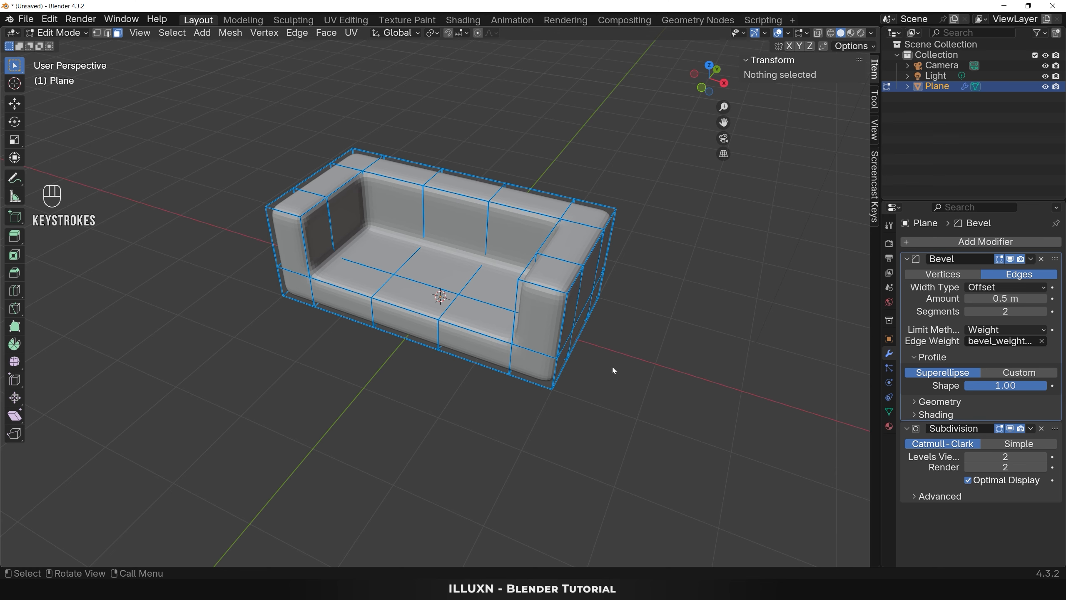
# - Switch to Object Mode and apply Shade Smooth to the sofa
pyautogui.press('Tab')
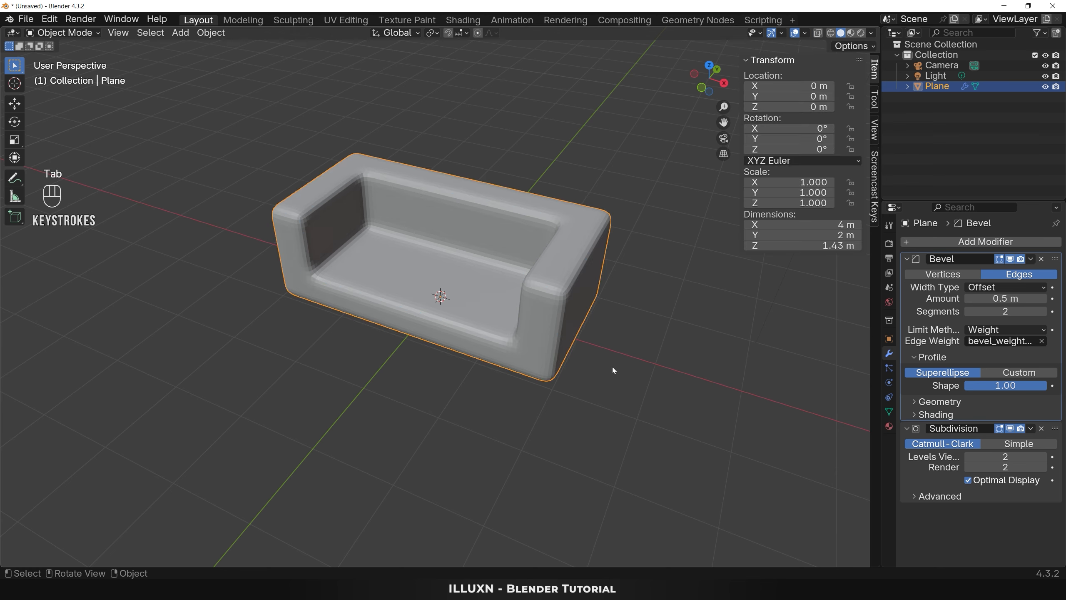
pyautogui.rightClick(548, 312)
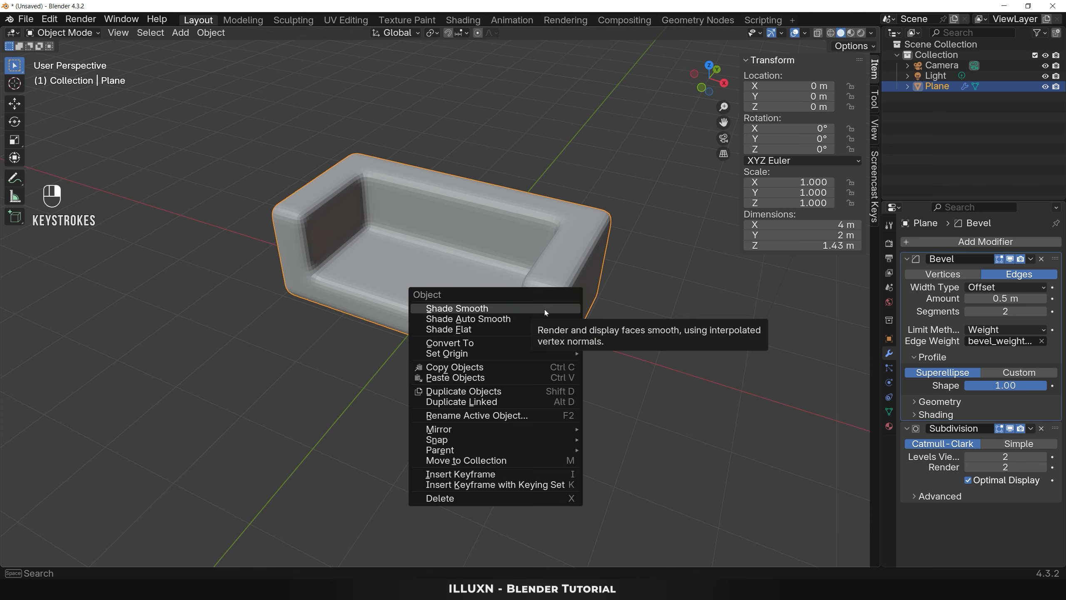
pyautogui.click(545, 312)
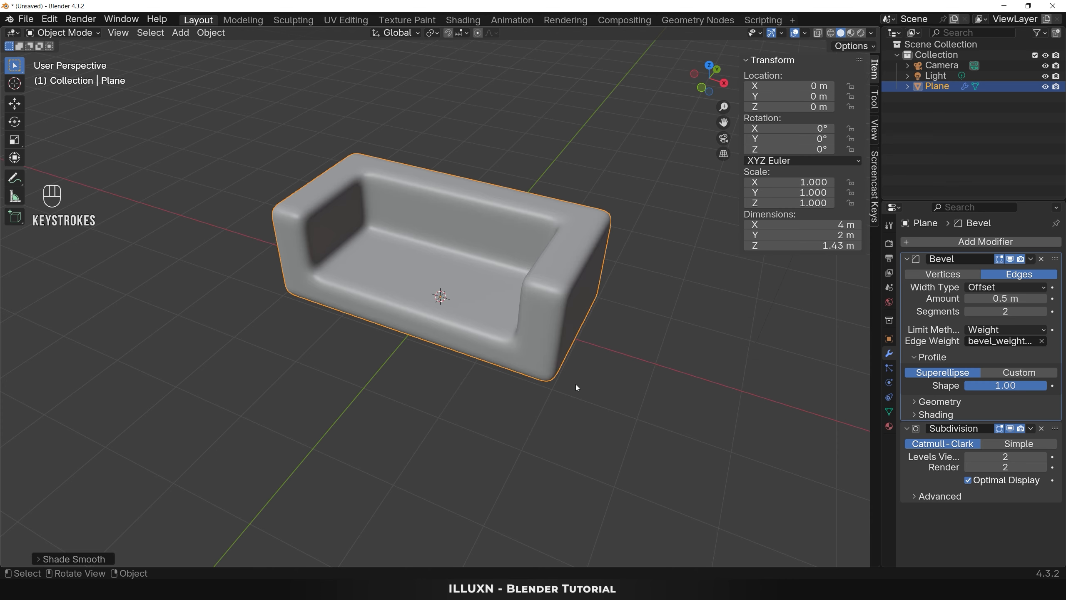
pyautogui.moveTo(577, 385)
pyautogui.mouseDown(button='middle')
pyautogui.moveTo(585, 357)
pyautogui.moveTo(574, 367)
pyautogui.moveTo(580, 379)
pyautogui.mouseUp(button='middle')
pyautogui.scroll(1, 580, 380)
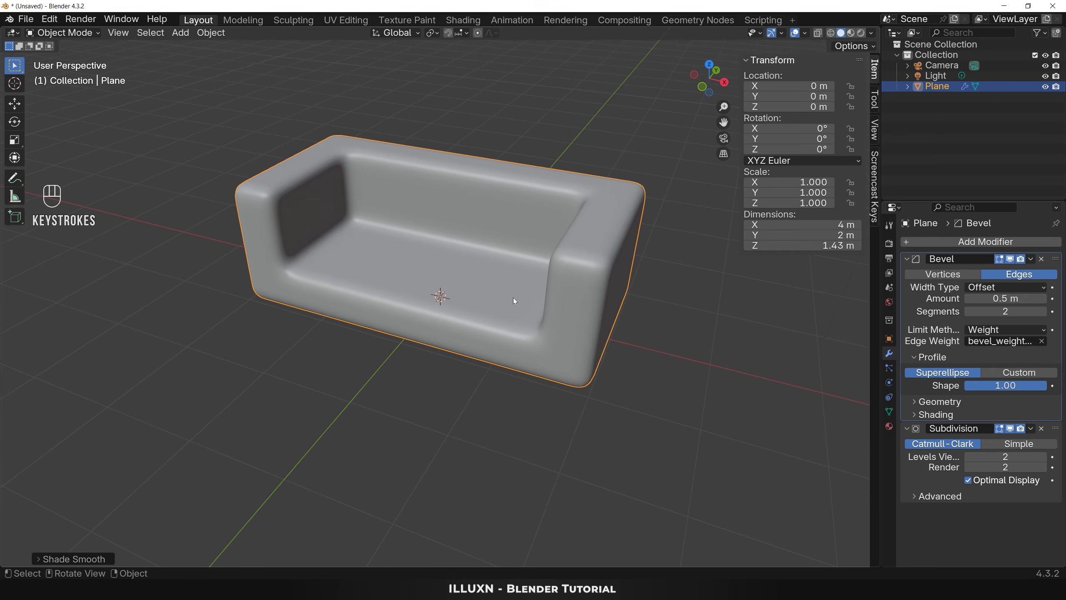
# - In Edit Mode, duplicate the two seat faces beside the left armrest, leaving the copy in place
pyautogui.press('Tab')
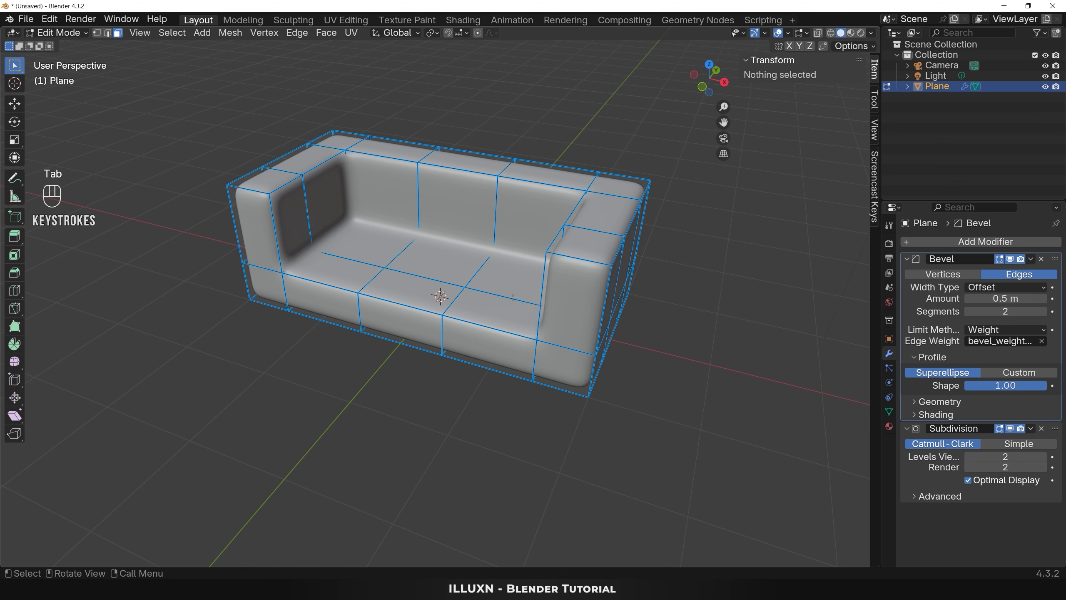
pyautogui.click(365, 244)
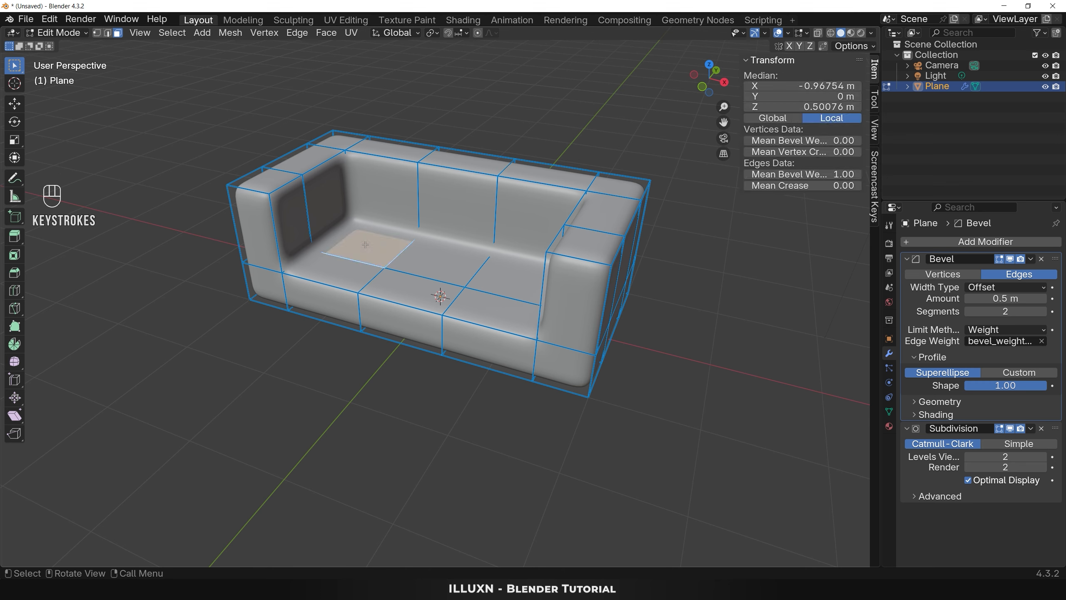
pyautogui.keyDown('shift'); pyautogui.click(342, 275); pyautogui.keyUp('shift')
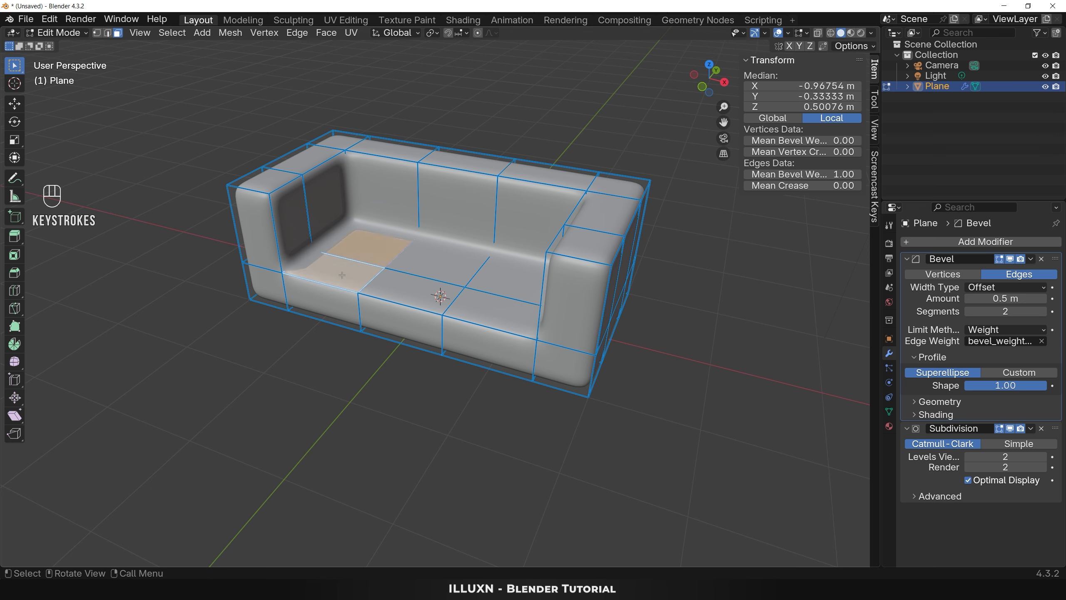
pyautogui.hotkey('shift', 'd')
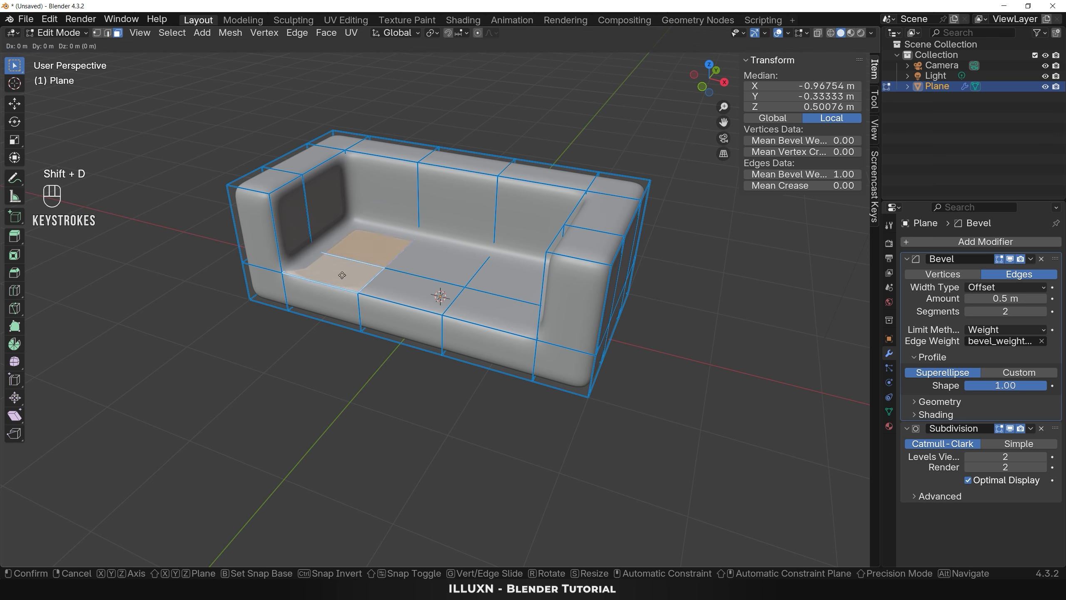
pyautogui.rightClick(355, 249)
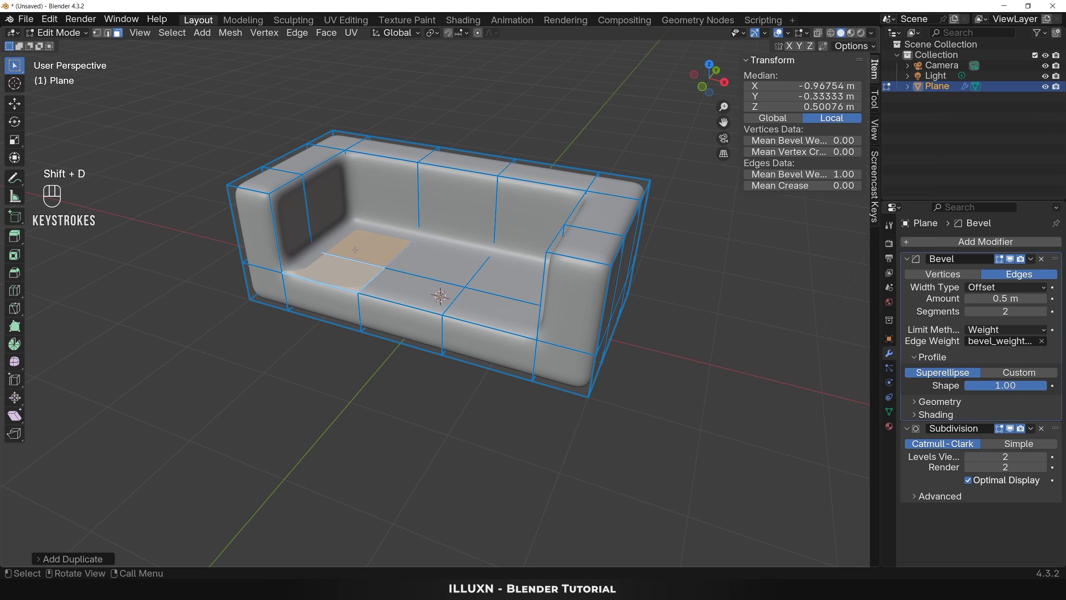
# - Duplicate the two middle seat faces, leaving the copy in place
pyautogui.click(442, 268)
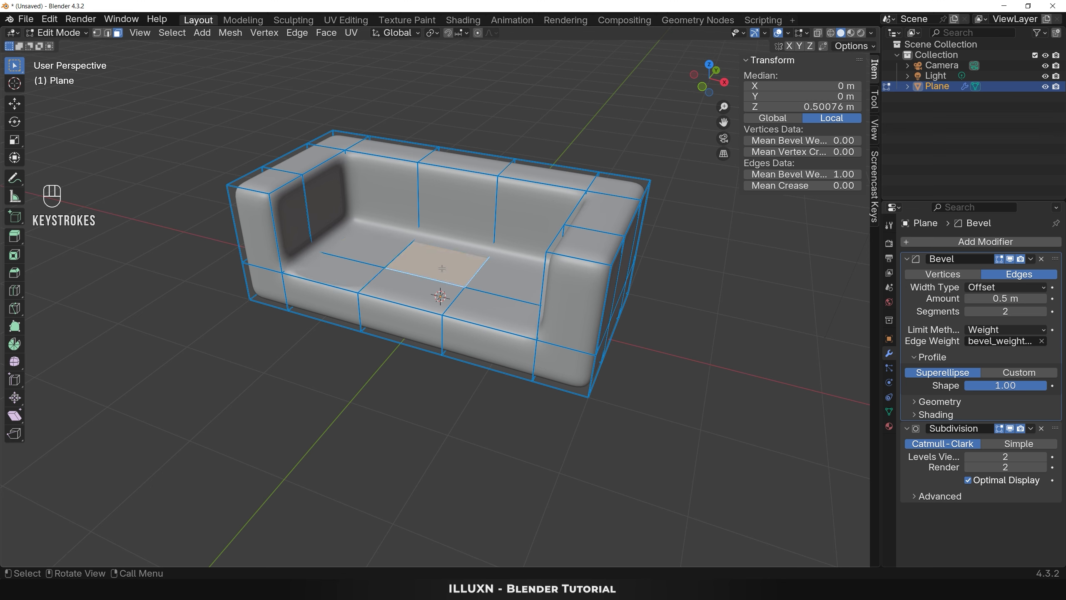
pyautogui.keyDown('shift'); pyautogui.click(404, 292); pyautogui.keyUp('shift')
pyautogui.hotkey('shift', 'd')
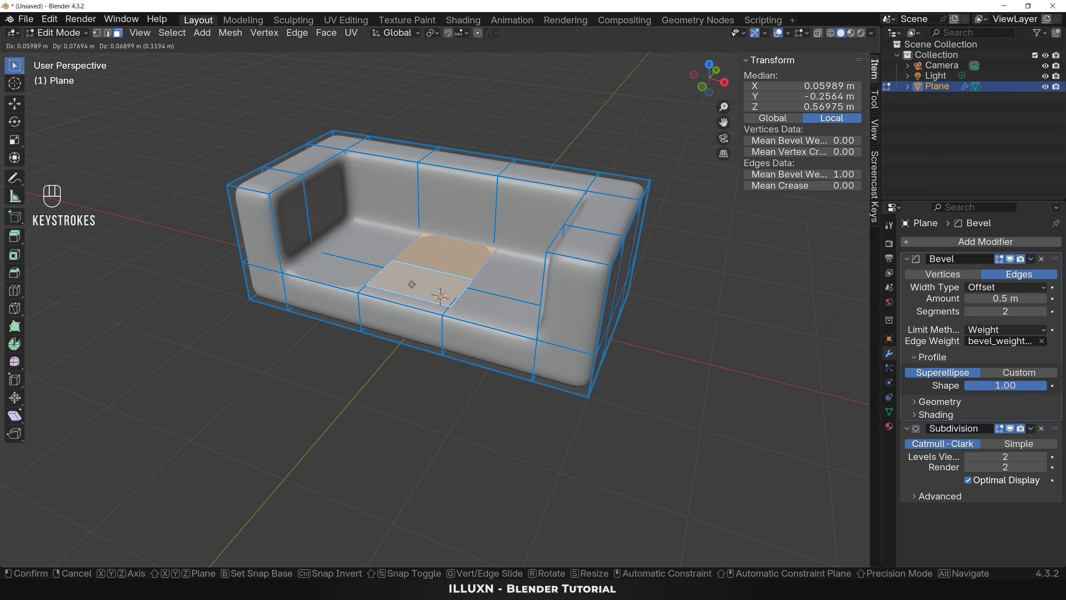
pyautogui.rightClick(411, 284)
# - Duplicate the two seat faces beside the right armrest, leaving the copy in place
pyautogui.click(491, 284)
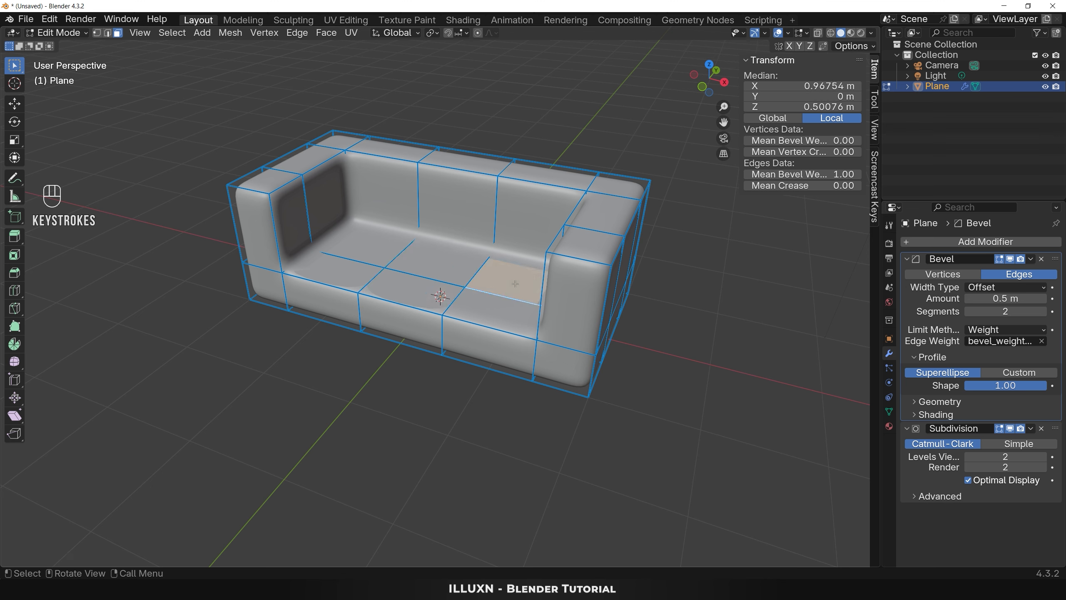
pyautogui.keyDown('shift'); pyautogui.click(493, 312); pyautogui.keyUp('shift')
pyautogui.hotkey('shift', 'd')
pyautogui.rightClick(472, 303)
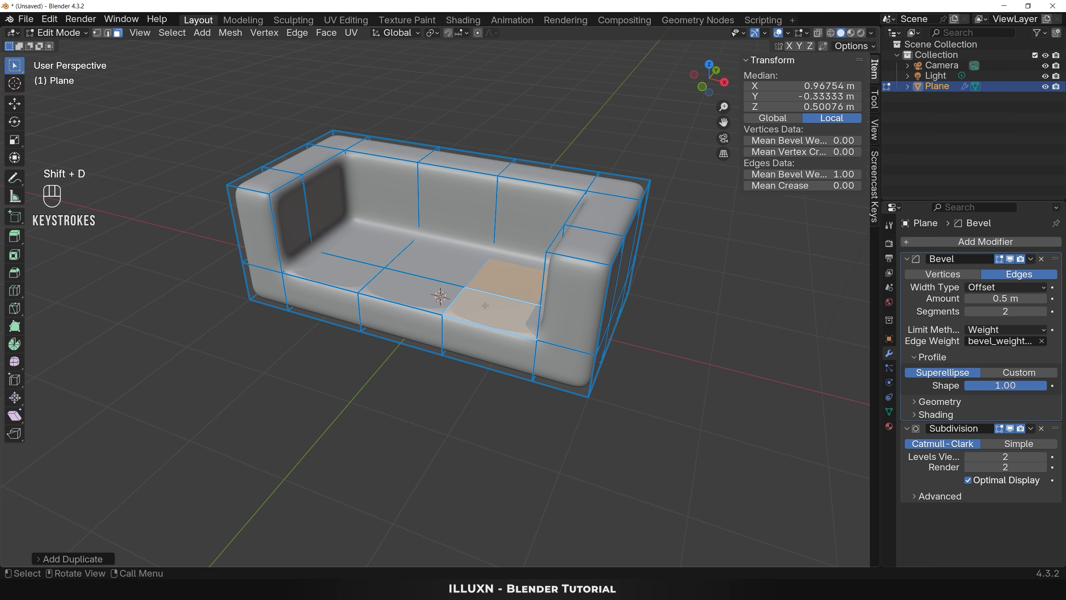
# - Select all six duplicated seat faces and extrude them upward about 0.33 m to form three cushions
pyautogui.click(369, 248)
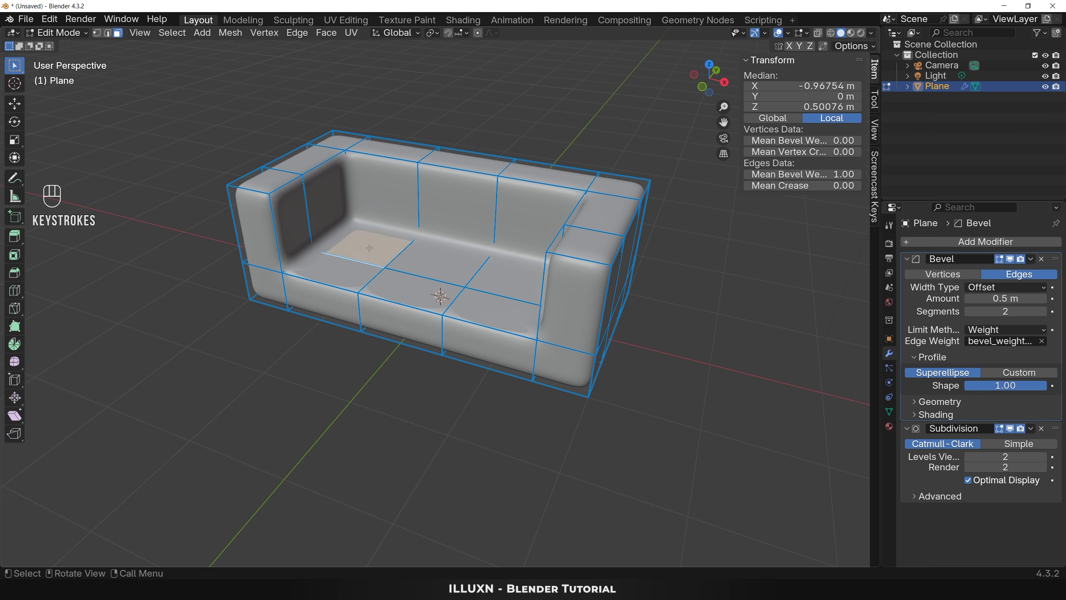
pyautogui.keyDown('shift'); pyautogui.click(332, 275); pyautogui.keyUp('shift')
pyautogui.keyDown('shift'); pyautogui.click(418, 261); pyautogui.keyUp('shift')
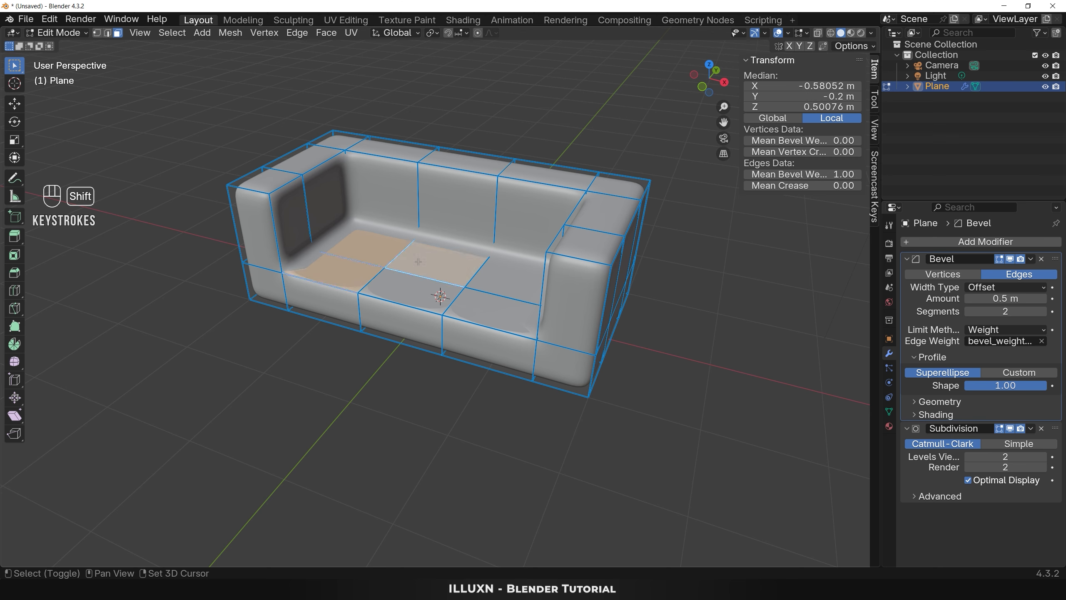
pyautogui.keyDown('shift'); pyautogui.click(402, 293); pyautogui.keyUp('shift')
pyautogui.keyDown('shift'); pyautogui.click(509, 270); pyautogui.keyUp('shift')
pyautogui.keyDown('shift'); pyautogui.click(482, 314); pyautogui.keyUp('shift')
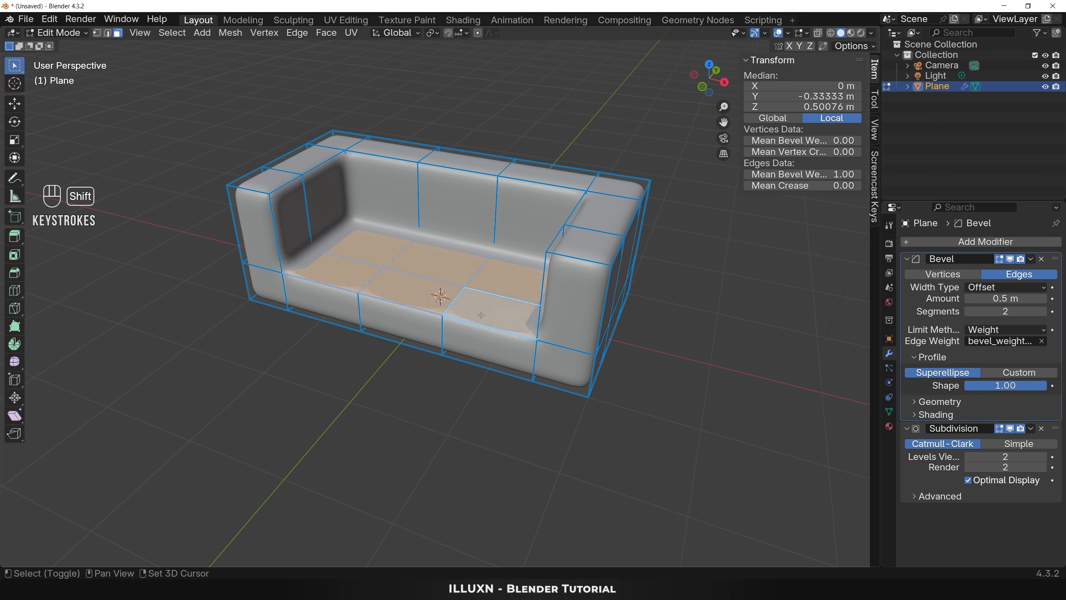
pyautogui.press('e')
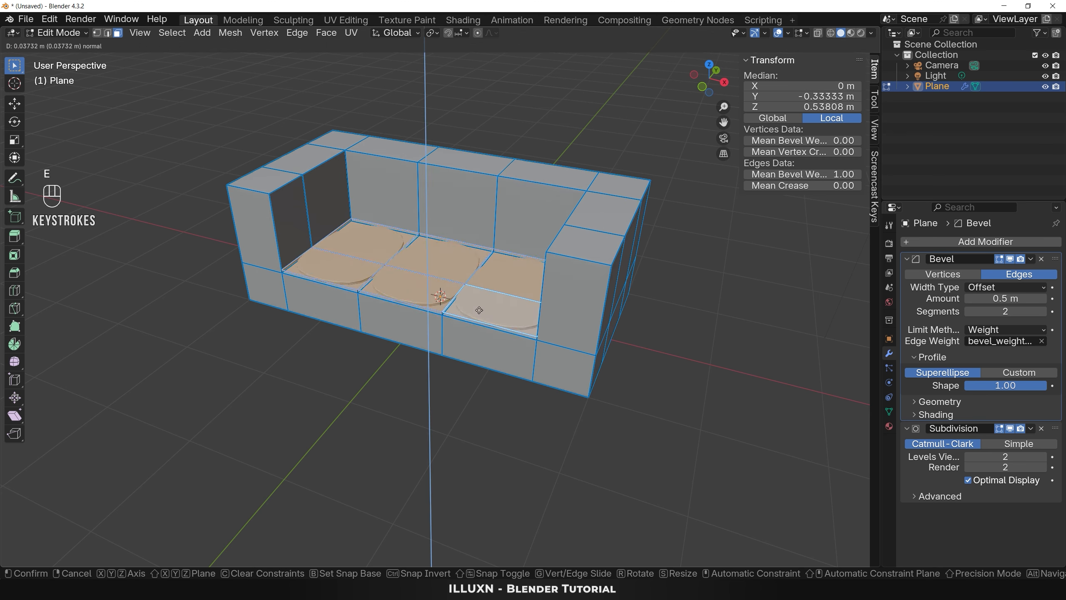
pyautogui.click(478, 288)
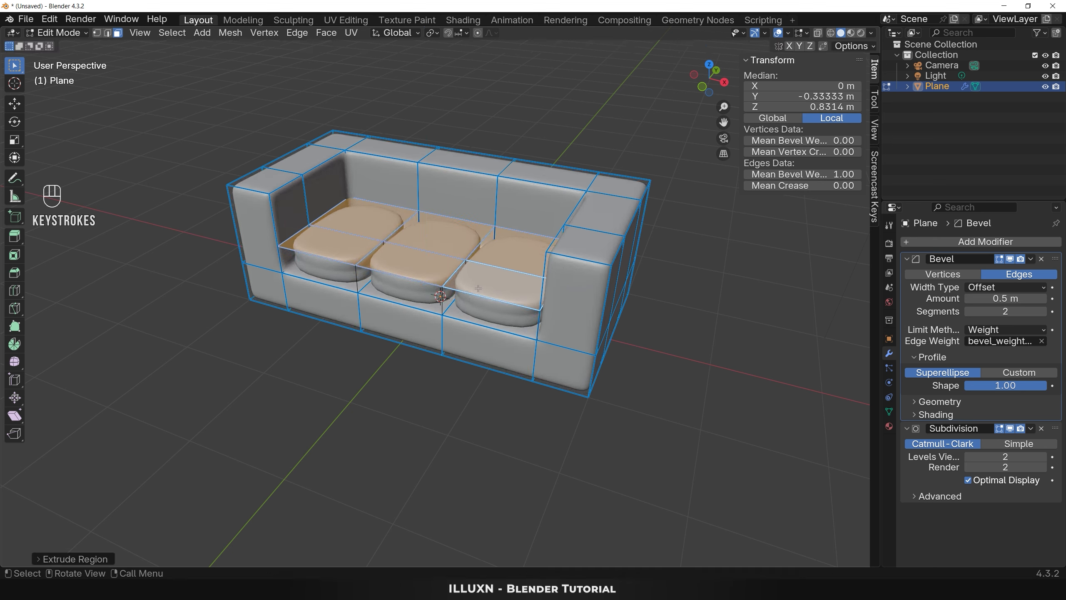
pyautogui.click(542, 441)
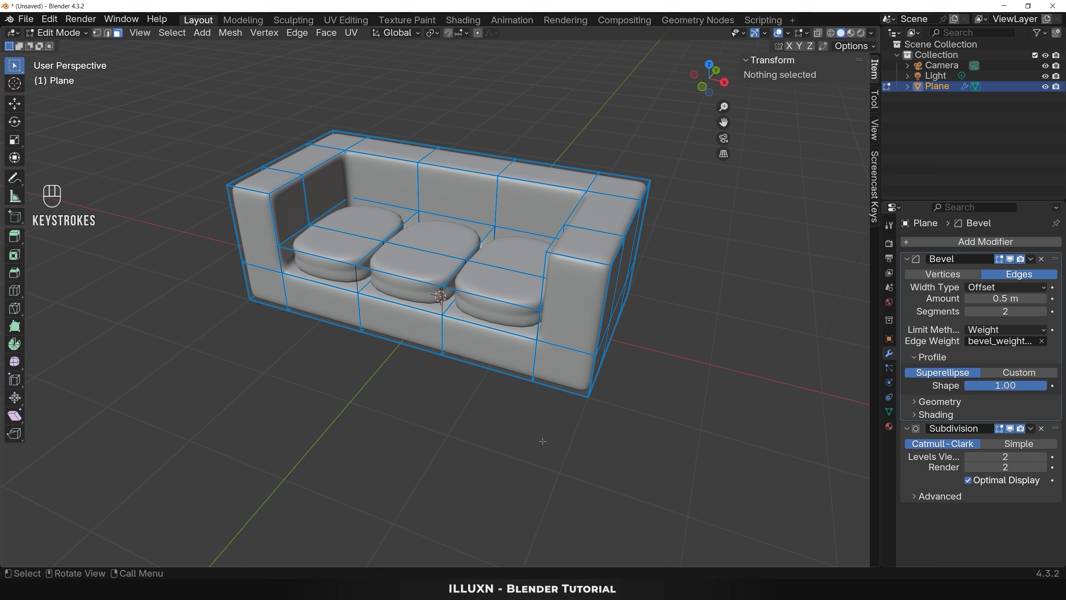
# - From the bottom view, select the four corner faces of the sofa's underside and duplicate them in place
pyautogui.press('`')
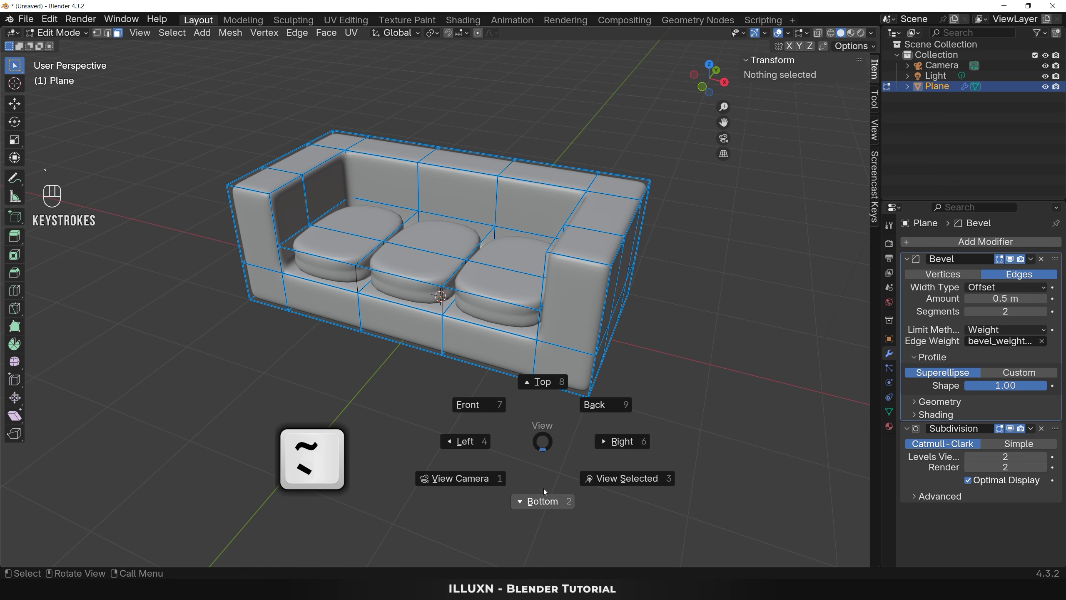
pyautogui.click(544, 500)
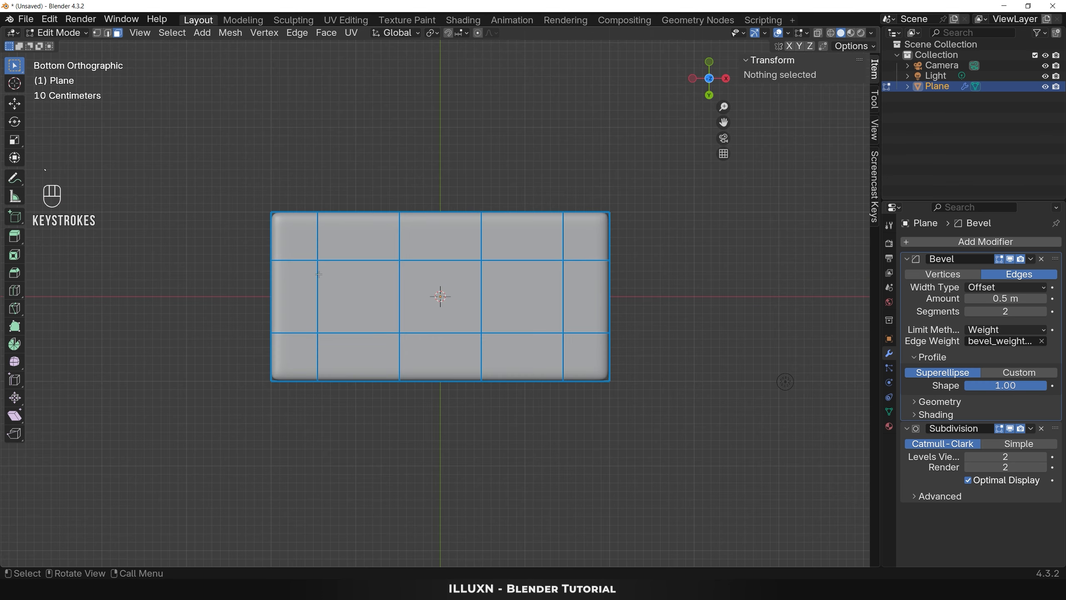
pyautogui.click(302, 253)
pyautogui.keyDown('shift'); pyautogui.click(594, 240); pyautogui.keyUp('shift')
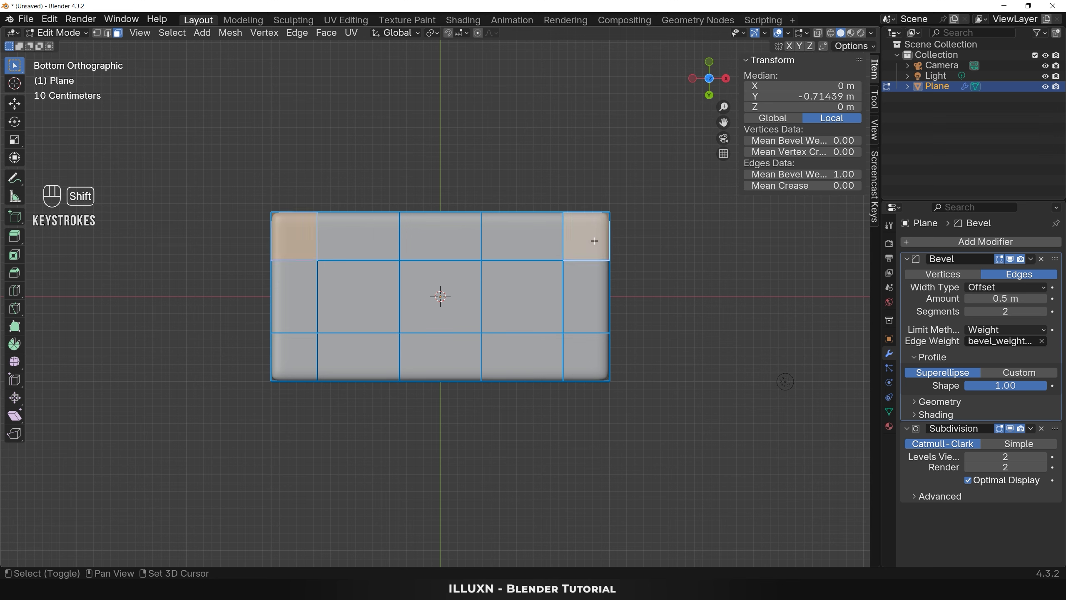
pyautogui.keyDown('shift'); pyautogui.click(296, 359); pyautogui.keyUp('shift')
pyautogui.keyDown('shift'); pyautogui.click(584, 356); pyautogui.keyUp('shift')
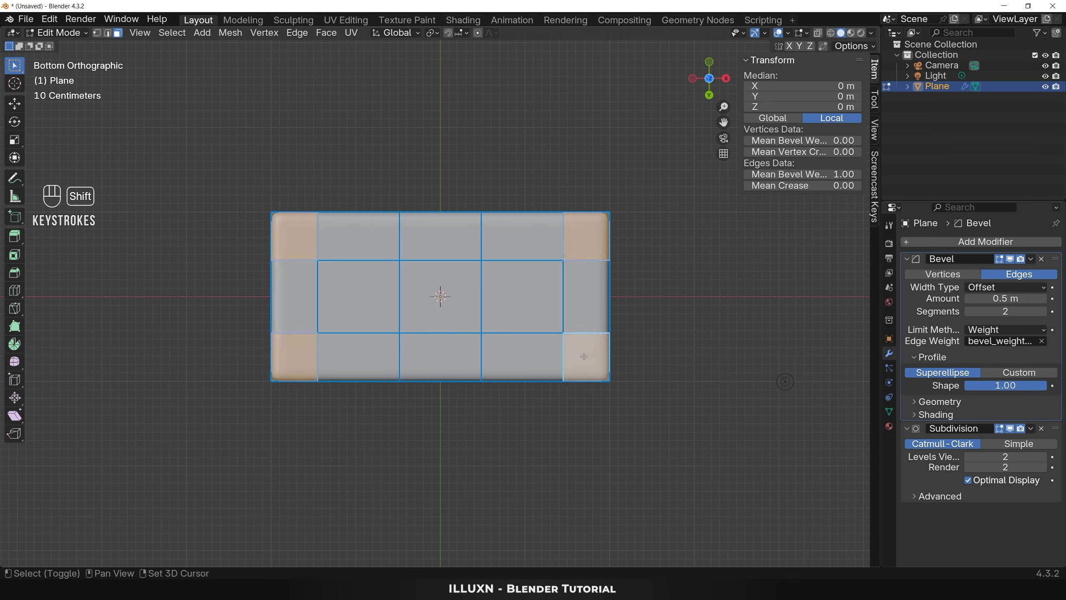
pyautogui.hotkey('shift', 'd')
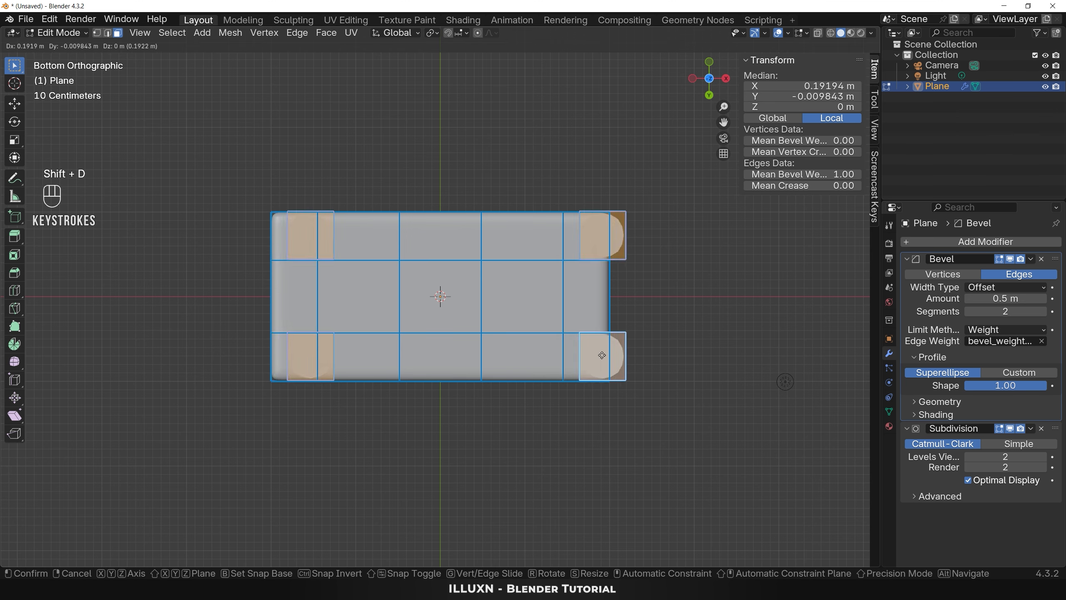
pyautogui.rightClick(608, 354)
# - Extrude the four duplicated corner faces downward about 0.23 m to form the sofa's feet
pyautogui.moveTo(676, 378); pyautogui.dragTo(634, 521, button='middle')
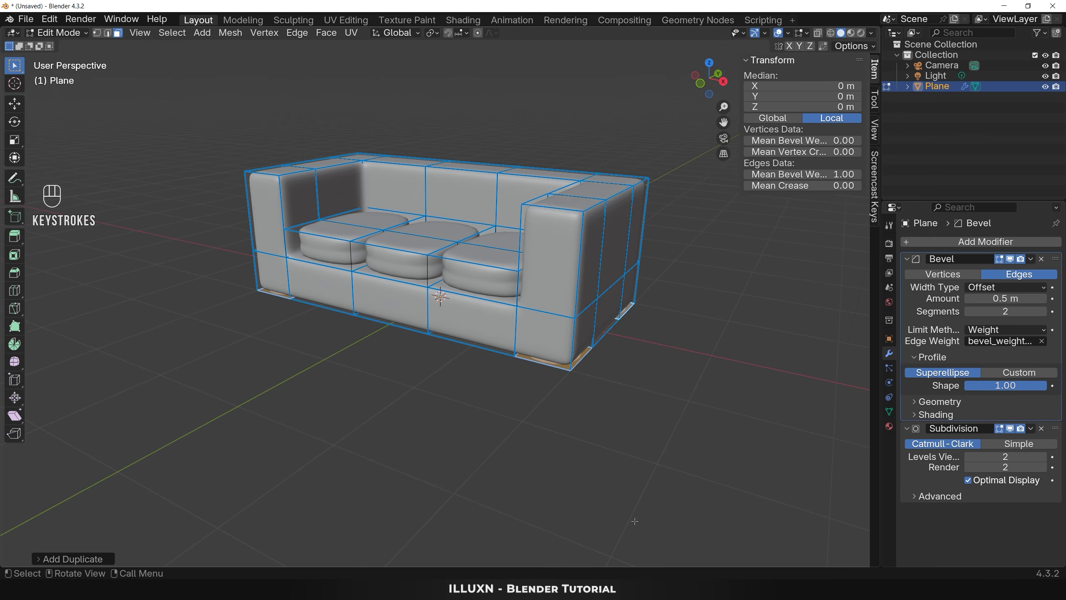
pyautogui.press('e')
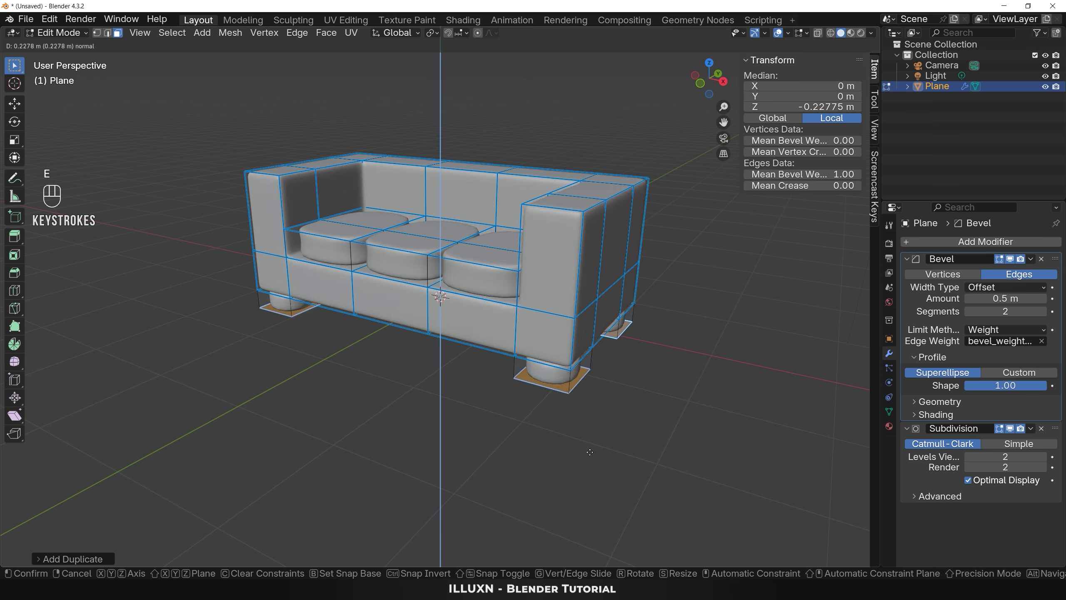
pyautogui.click(589, 452)
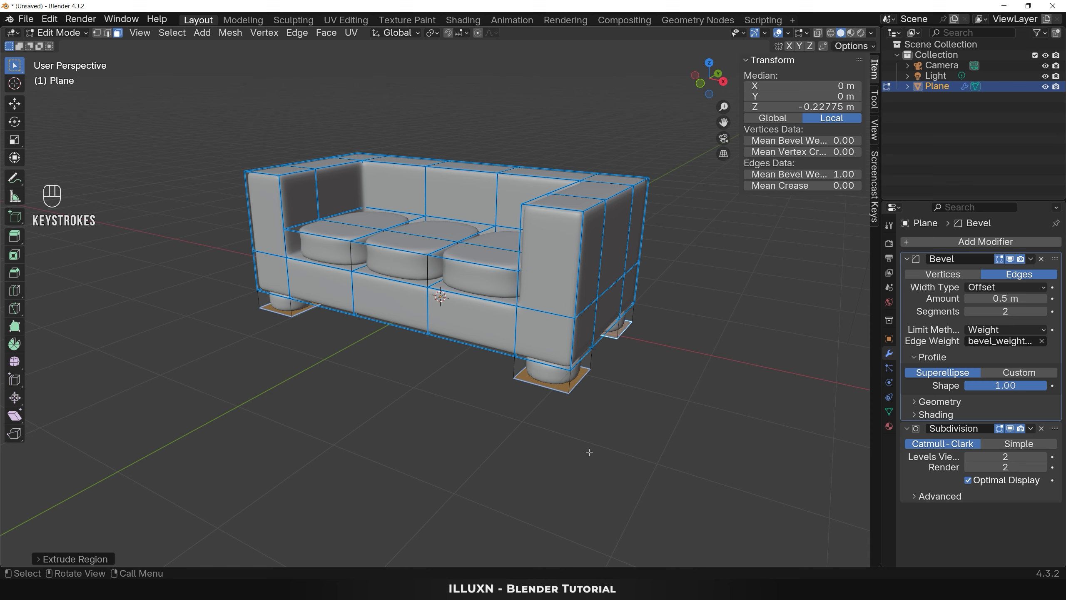
pyautogui.moveTo(589, 451); pyautogui.dragTo(596, 450, button='middle')
# - Set the mean bevel weight of all the mesh's edges to 1.00, then return to Object Mode with nothing selected
pyautogui.click(567, 266)
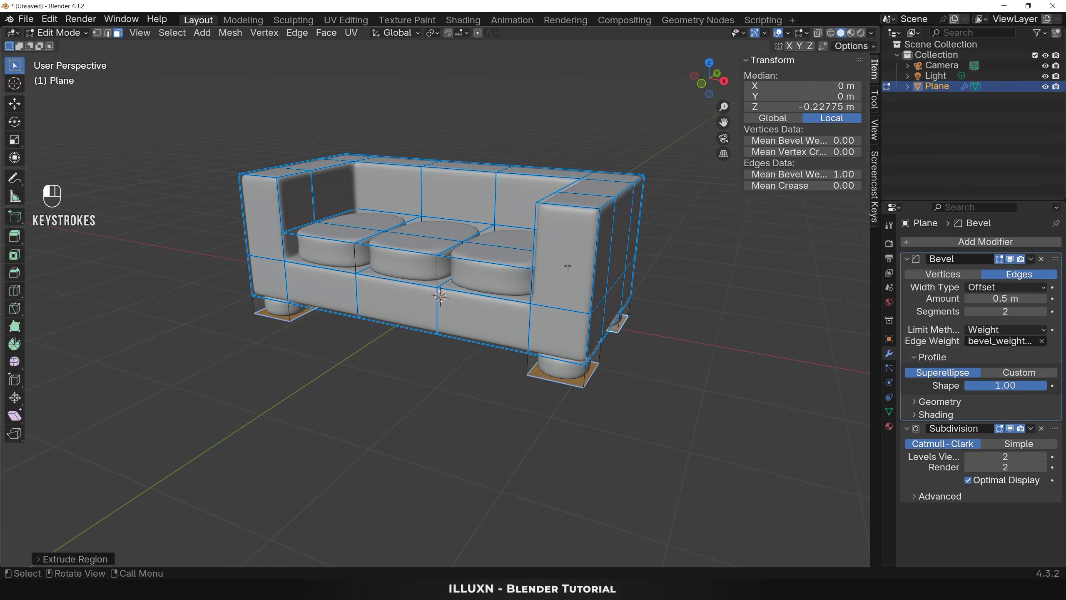
pyautogui.press('a')
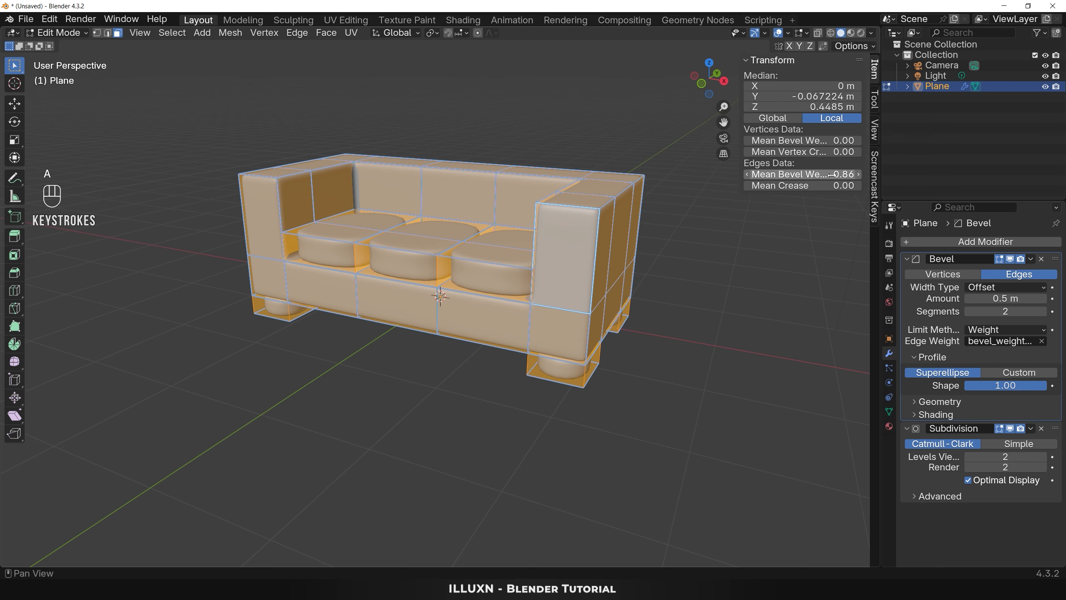
pyautogui.moveTo(802, 174); pyautogui.dragTo(835, 174)
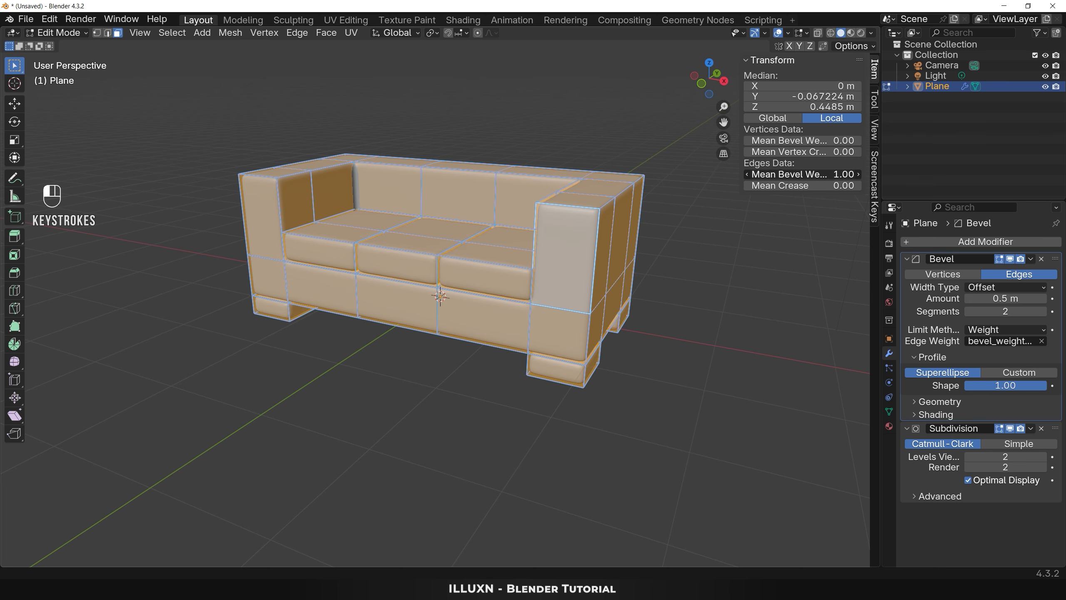
pyautogui.click(586, 456)
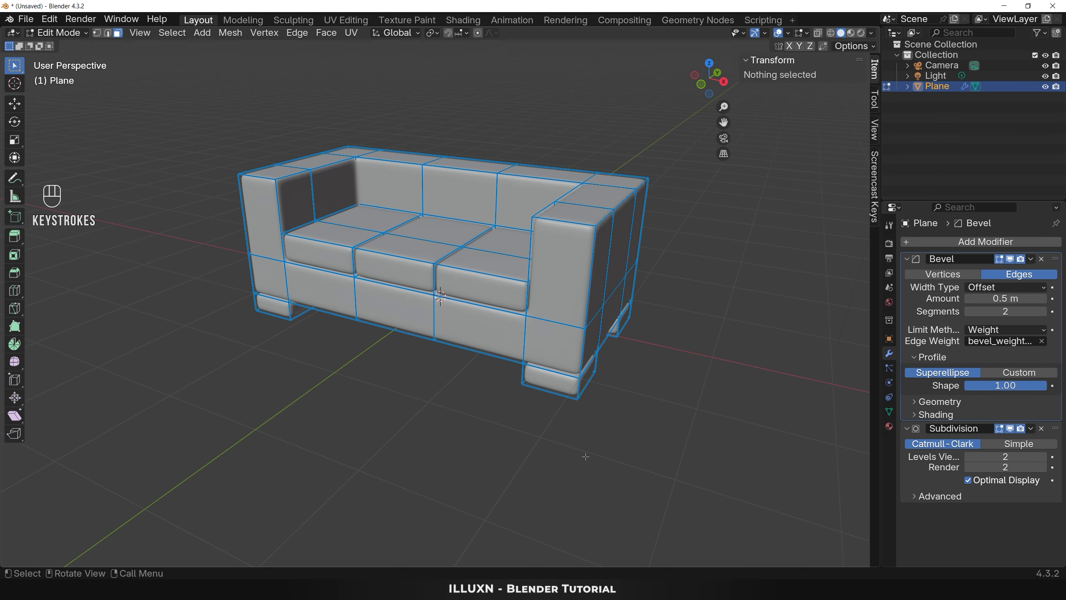
pyautogui.press('Tab')
pyautogui.click(585, 456)
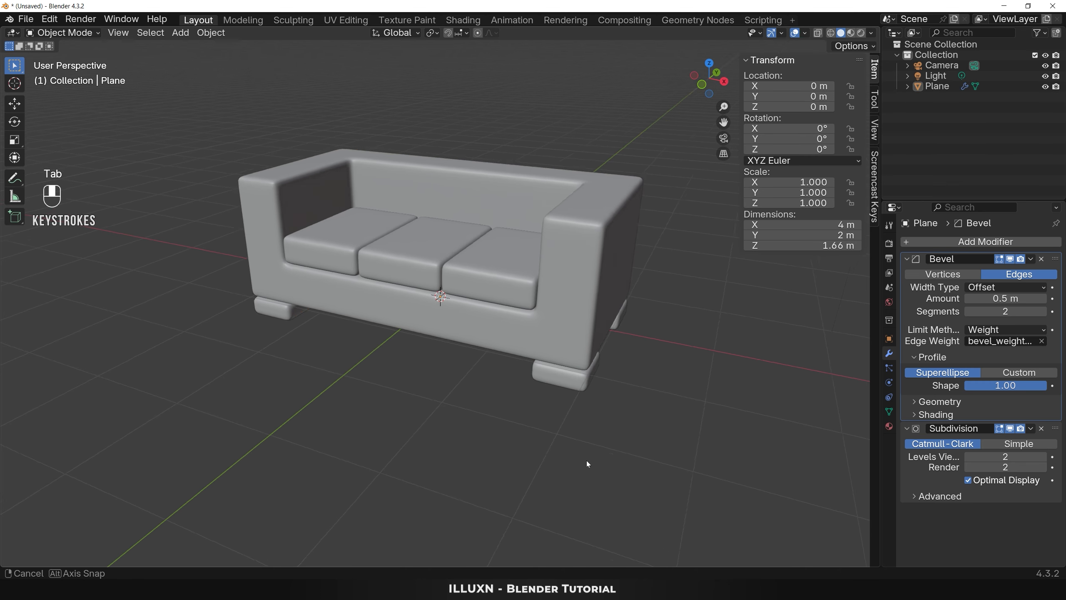
# - Add a mesh plane at the origin and scale it up about 25 times to serve as the floor
pyautogui.moveTo(583, 460)
pyautogui.mouseDown(button='middle')
pyautogui.moveTo(587, 473)
pyautogui.moveTo(564, 465)
pyautogui.mouseUp(button='middle')
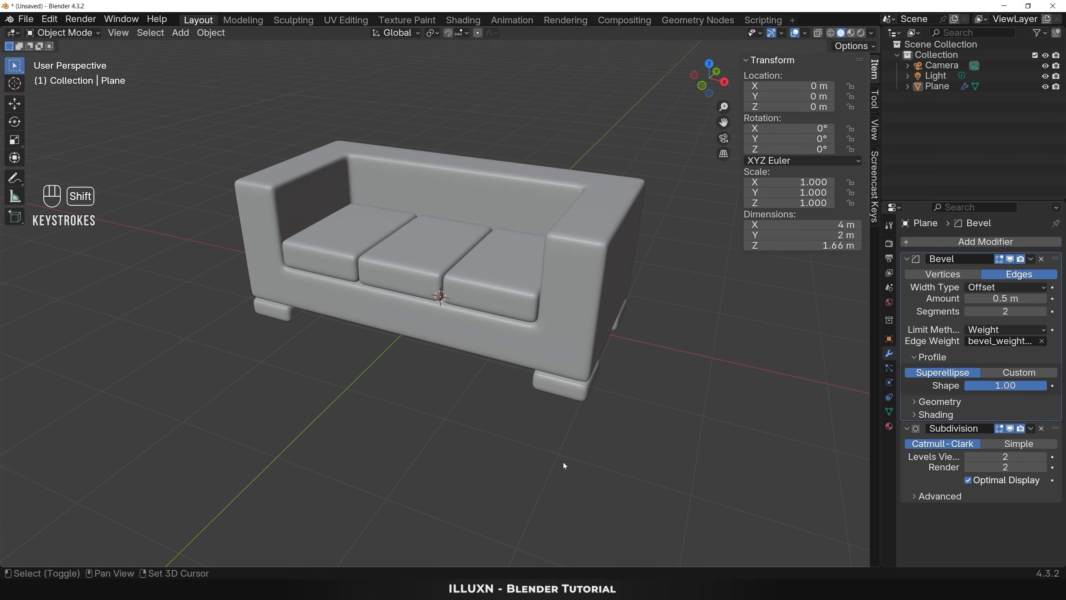
pyautogui.hotkey('shift', 'a')
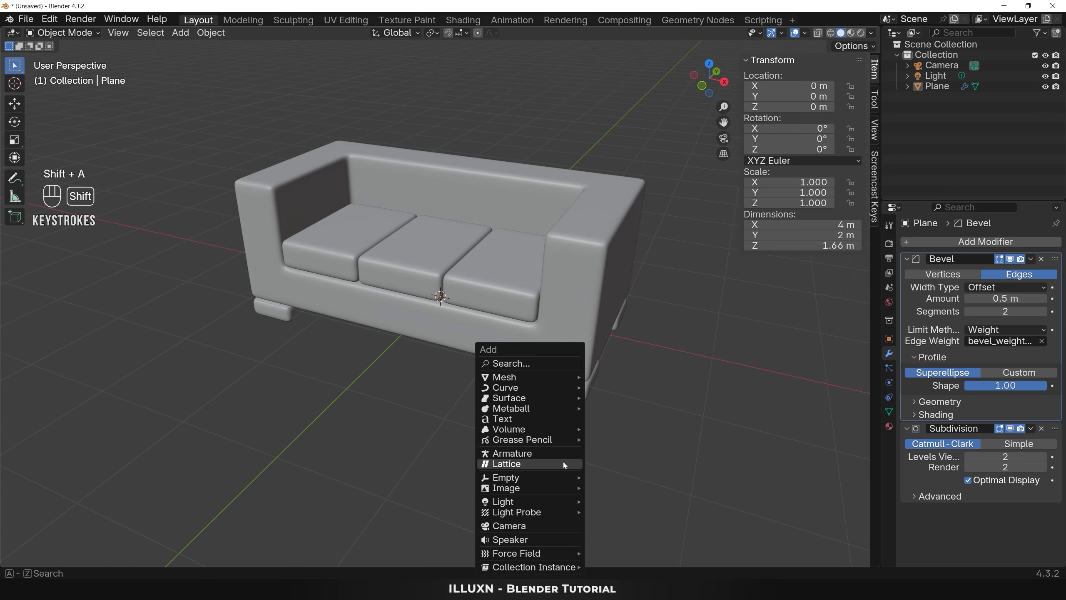
pyautogui.moveTo(562, 376)
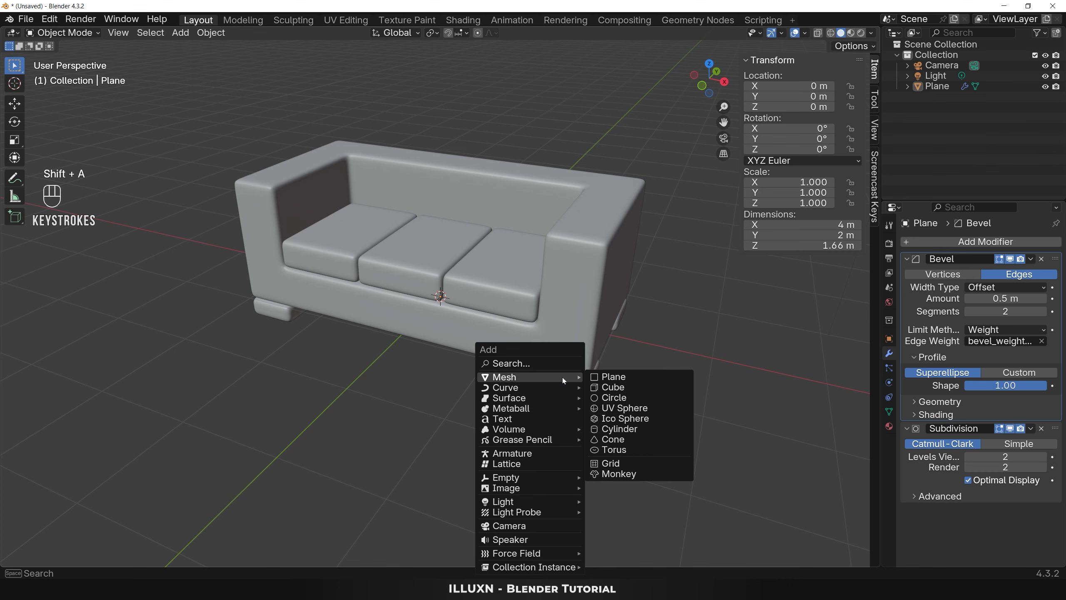
pyautogui.click(604, 377)
pyautogui.press('s')
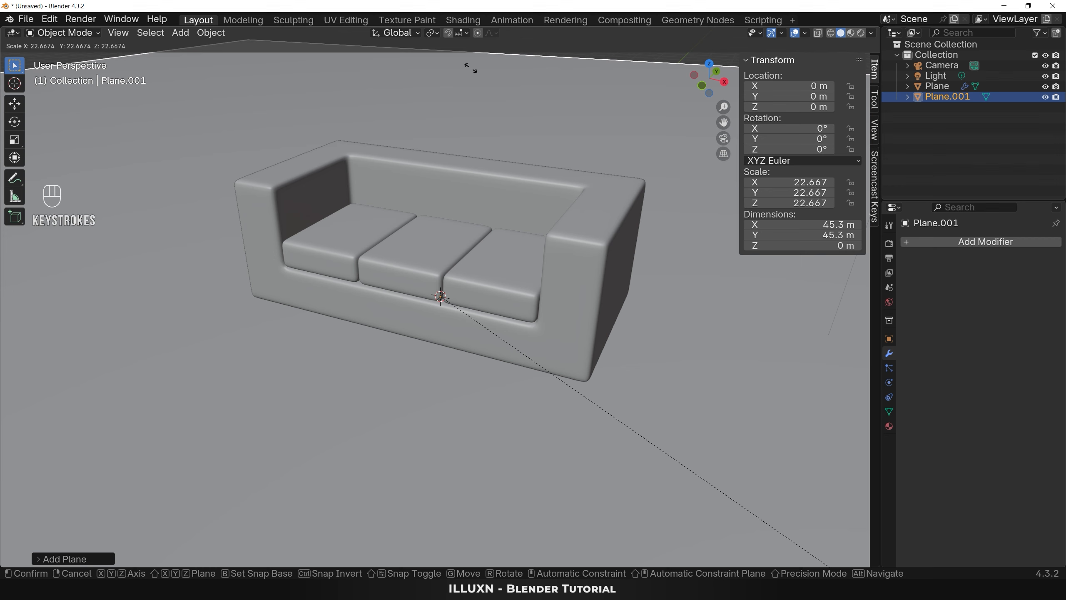
pyautogui.click(709, 496)
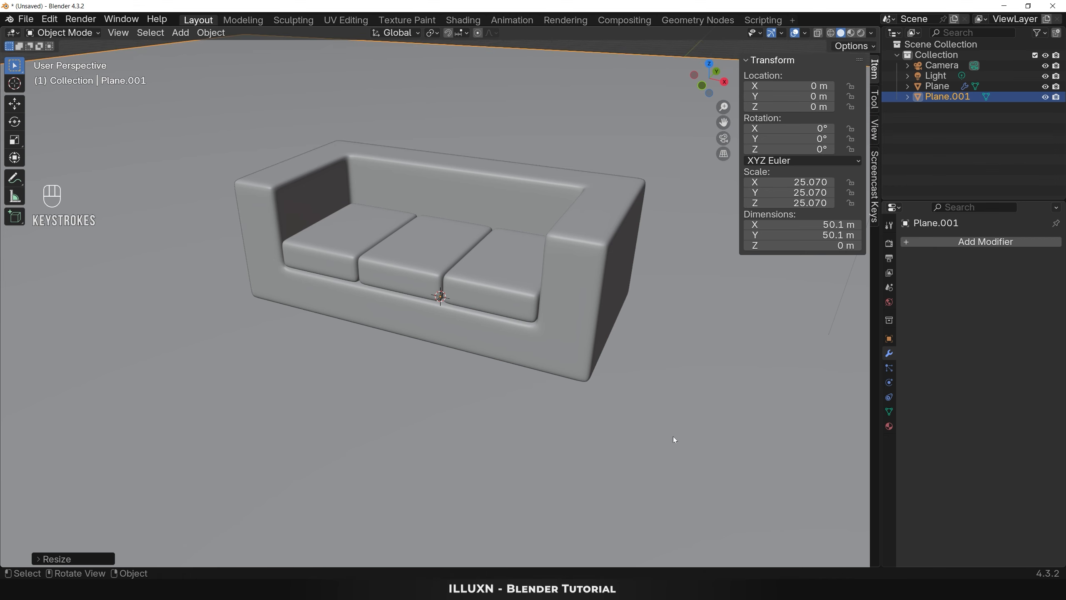
# - Lower the floor plane about 0.24 m along Z to the underside of the sofa's feet
pyautogui.press('g')
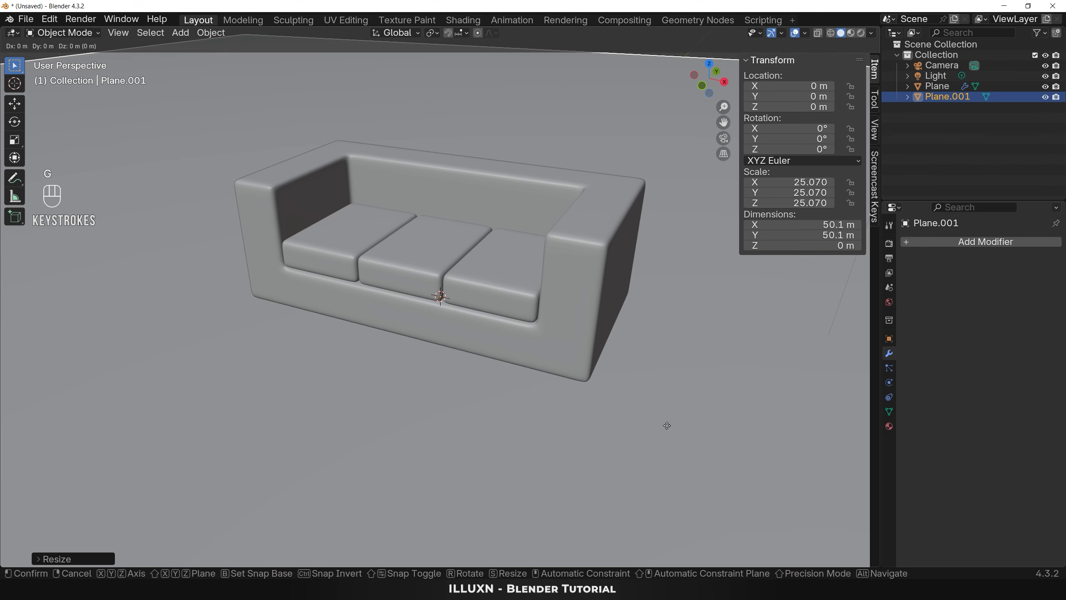
pyautogui.press('z')
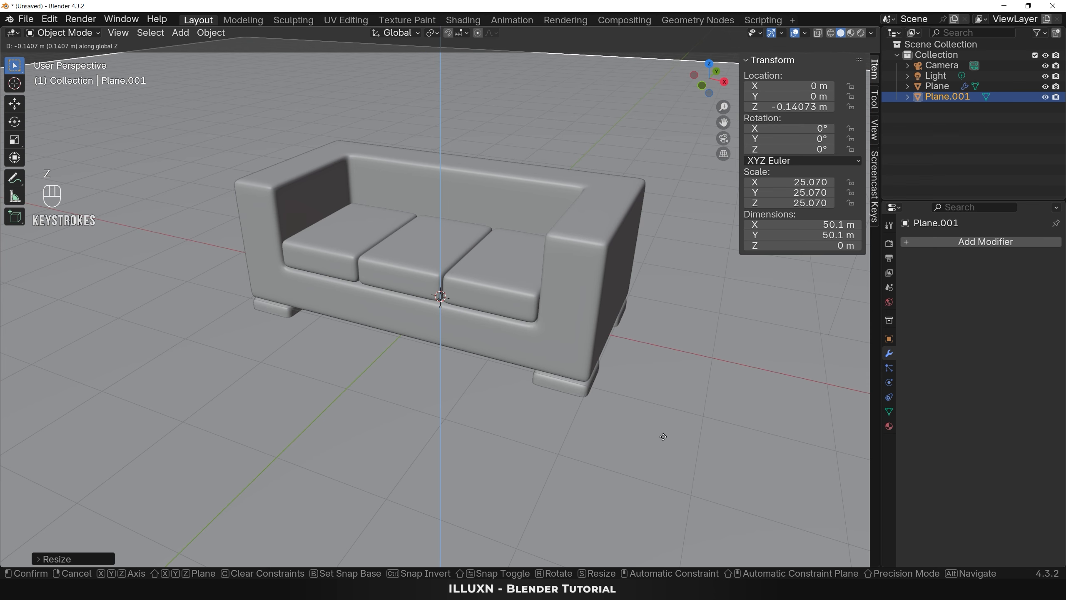
pyautogui.click(662, 446)
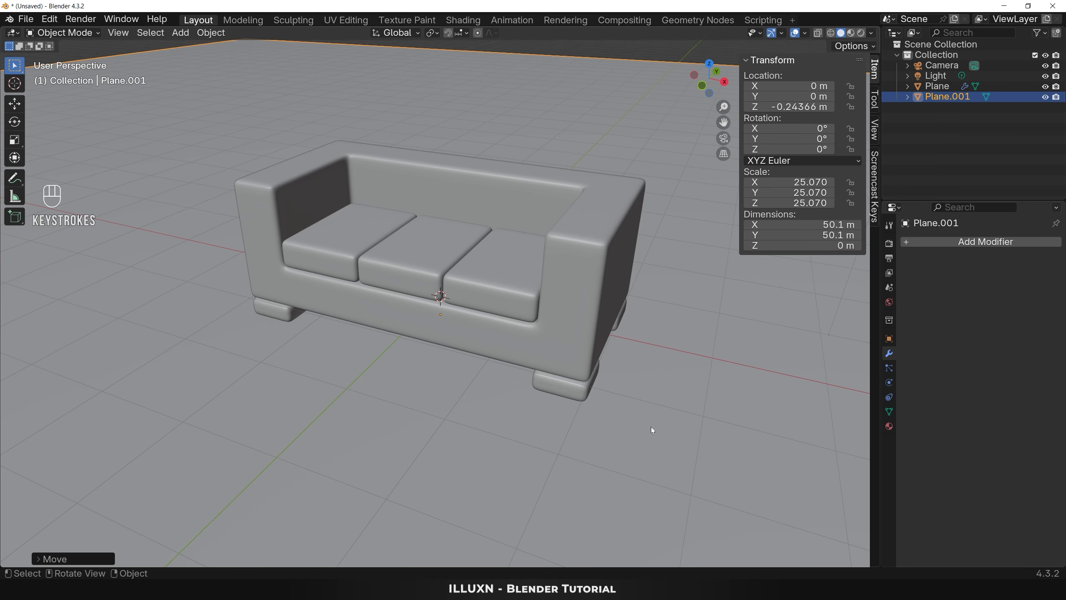
# - Lock the camera to the view, frame the sofa from a front three-quarter angle, then unlock the camera
pyautogui.press('KP_0')
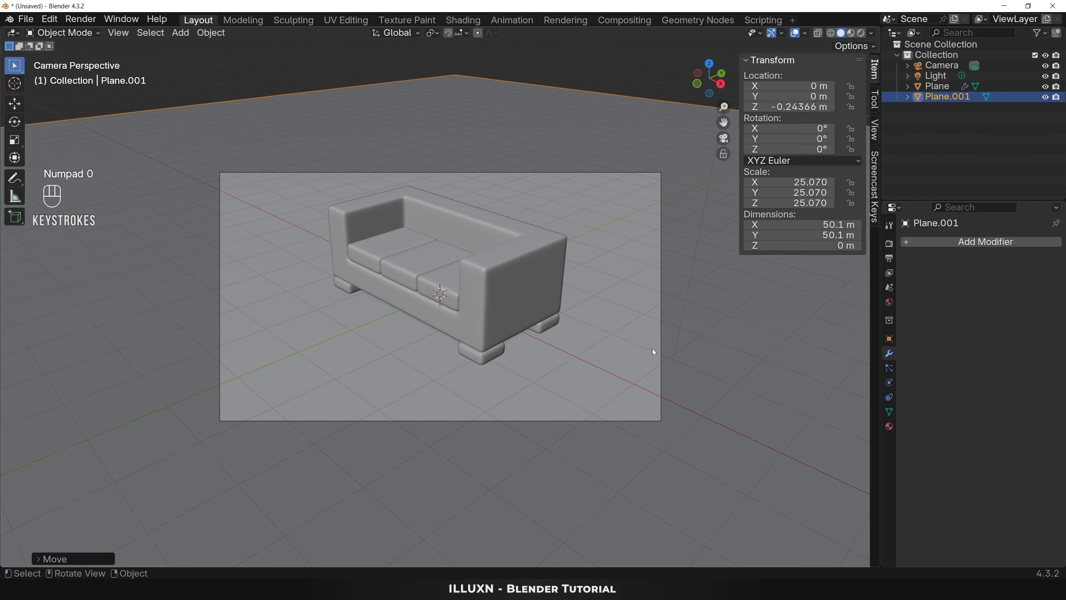
pyautogui.click(724, 157)
pyautogui.moveTo(568, 331); pyautogui.dragTo(592, 328, button='middle')
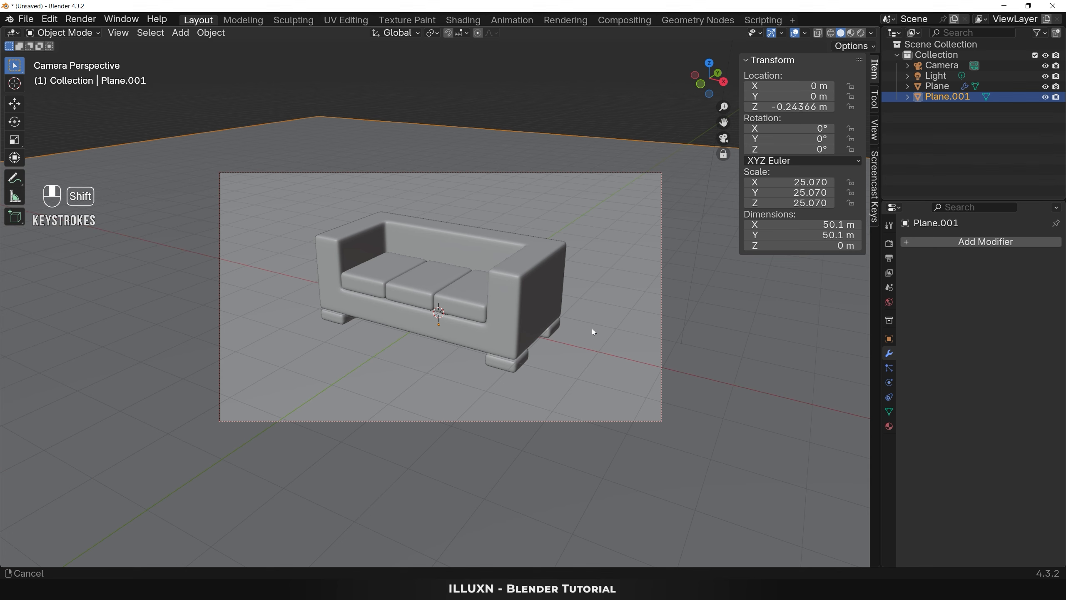
pyautogui.scroll(1, 584, 348)
pyautogui.scroll(1, 584, 348)
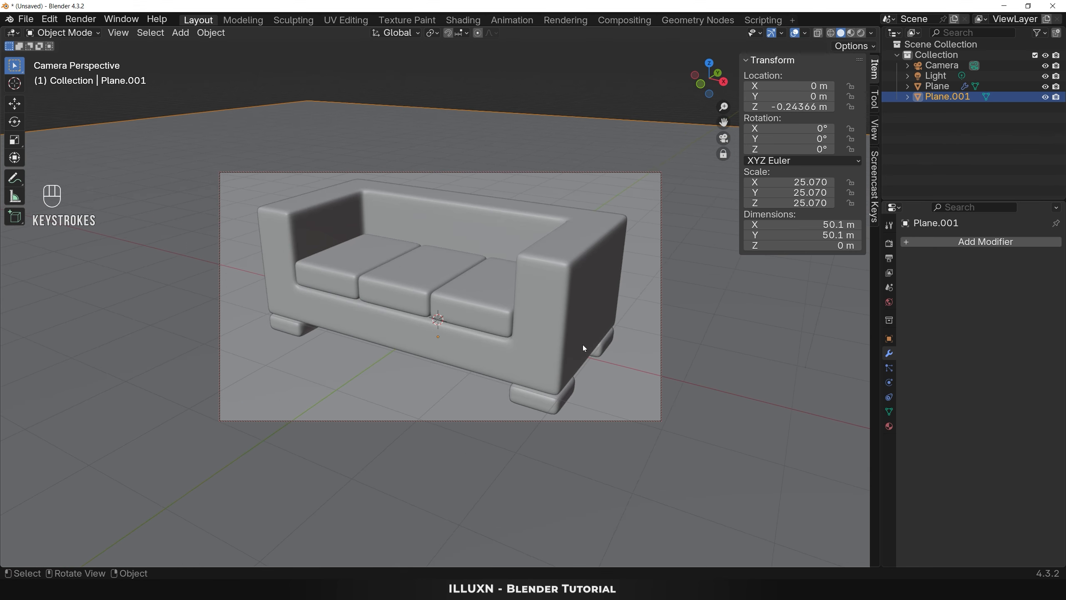
pyautogui.scroll(-1, 583, 345)
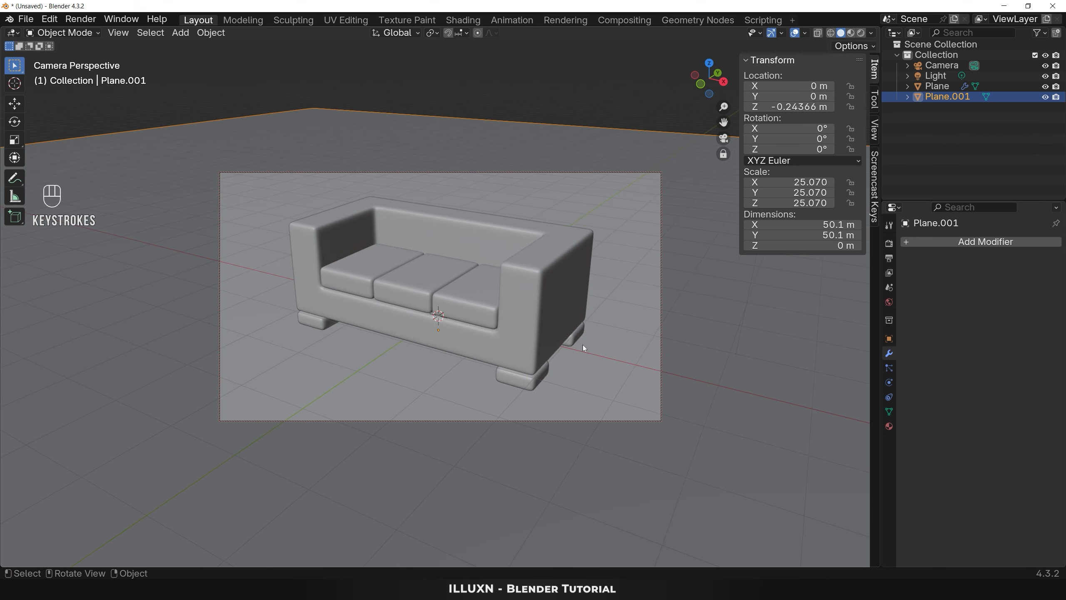
pyautogui.moveTo(586, 346); pyautogui.dragTo(588, 346, button='middle')
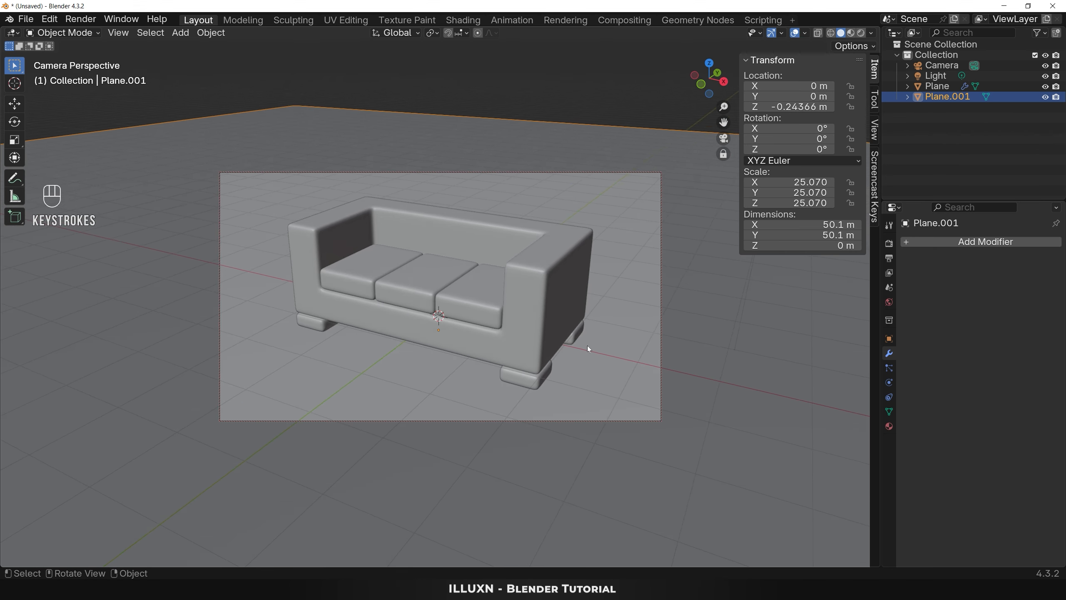
pyautogui.click(724, 155)
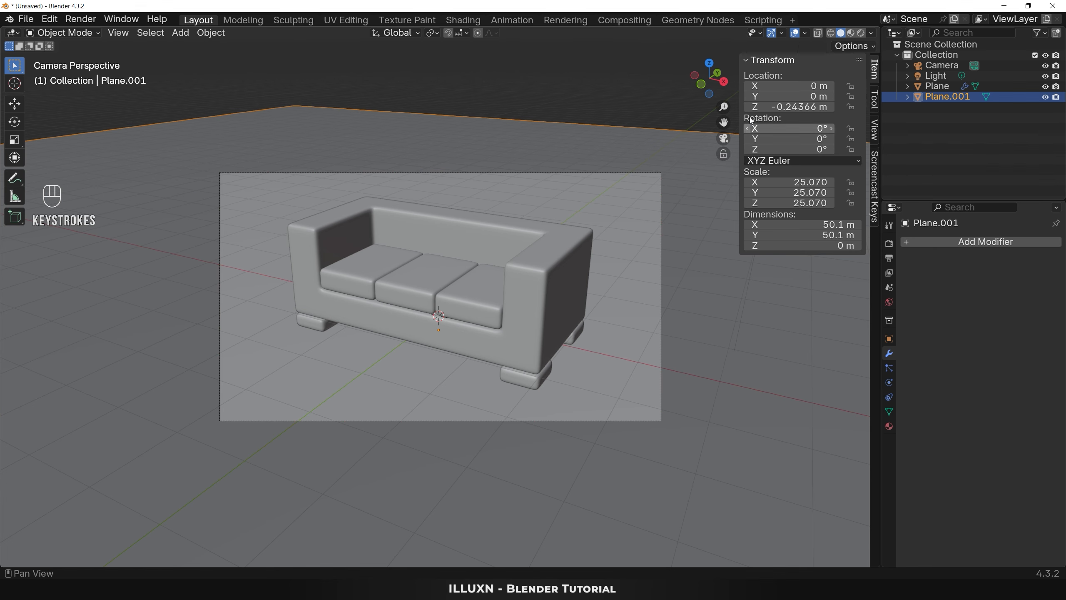
# - Switch the viewport to rendered shading and delete the scene's existing light
pyautogui.click(861, 34)
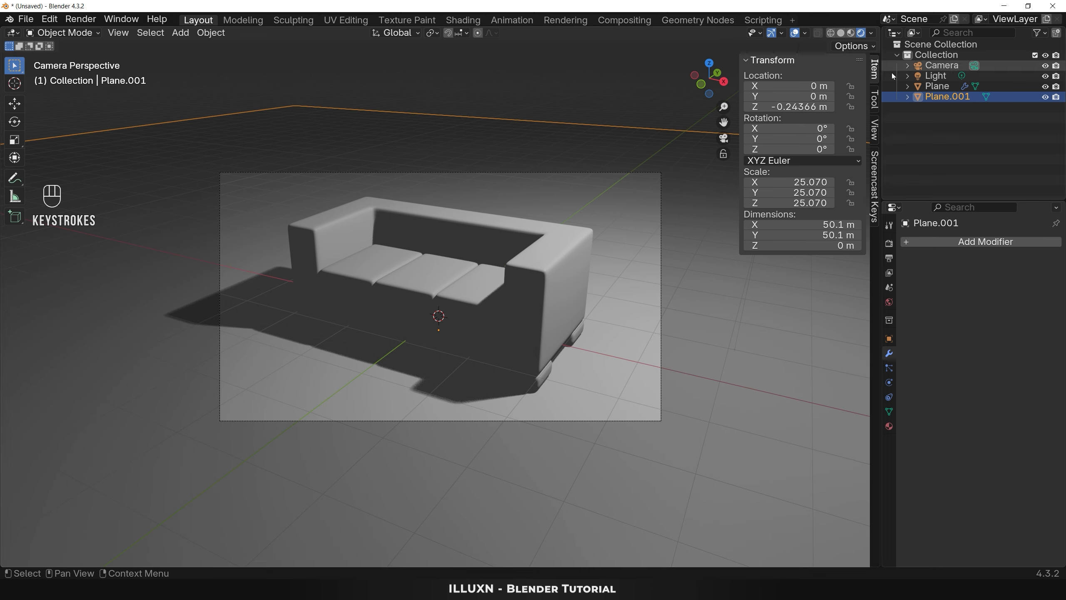
pyautogui.click(935, 79)
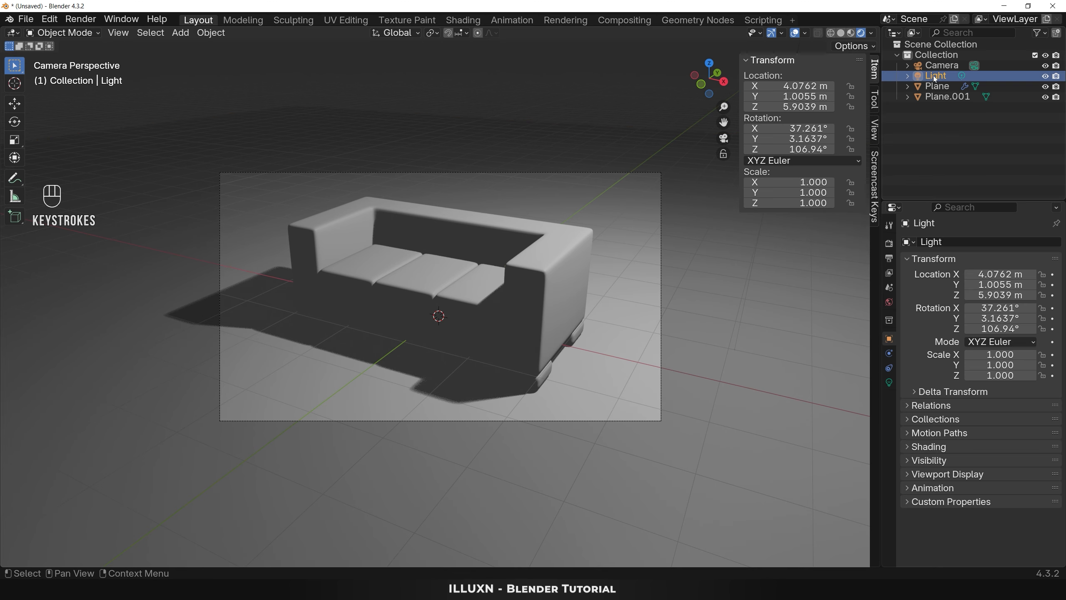
pyautogui.press('Delete')
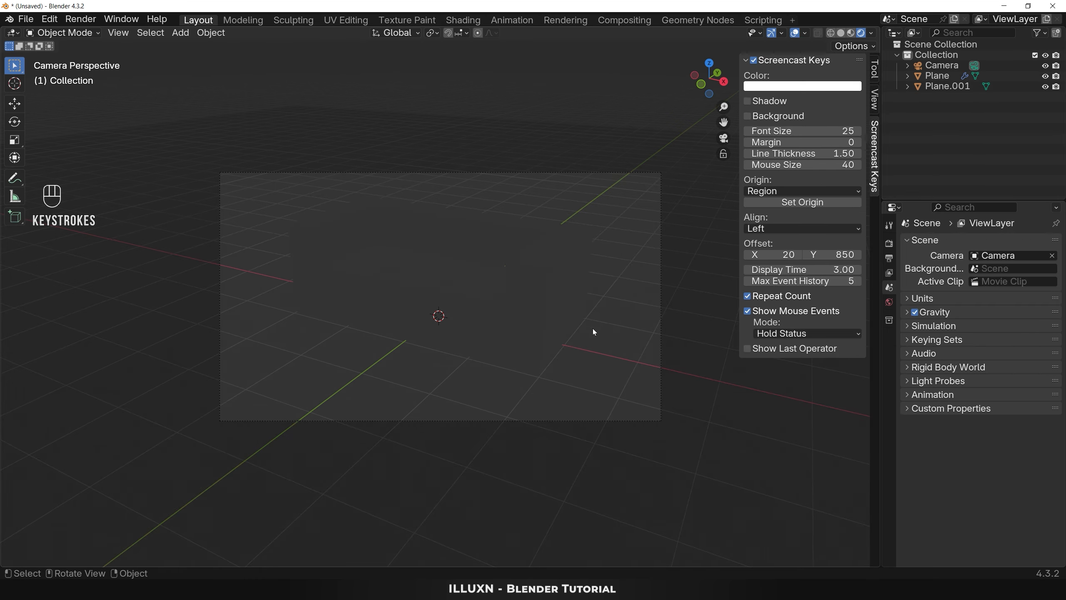
# - Add an area light at the scene origin
pyautogui.hotkey('shift', 'a')
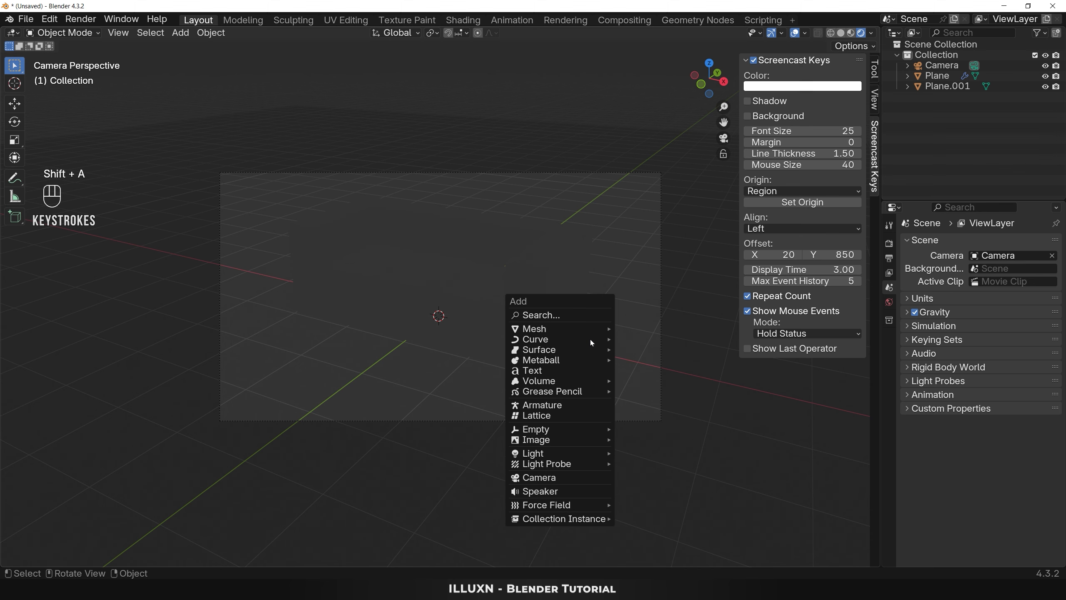
pyautogui.moveTo(572, 453)
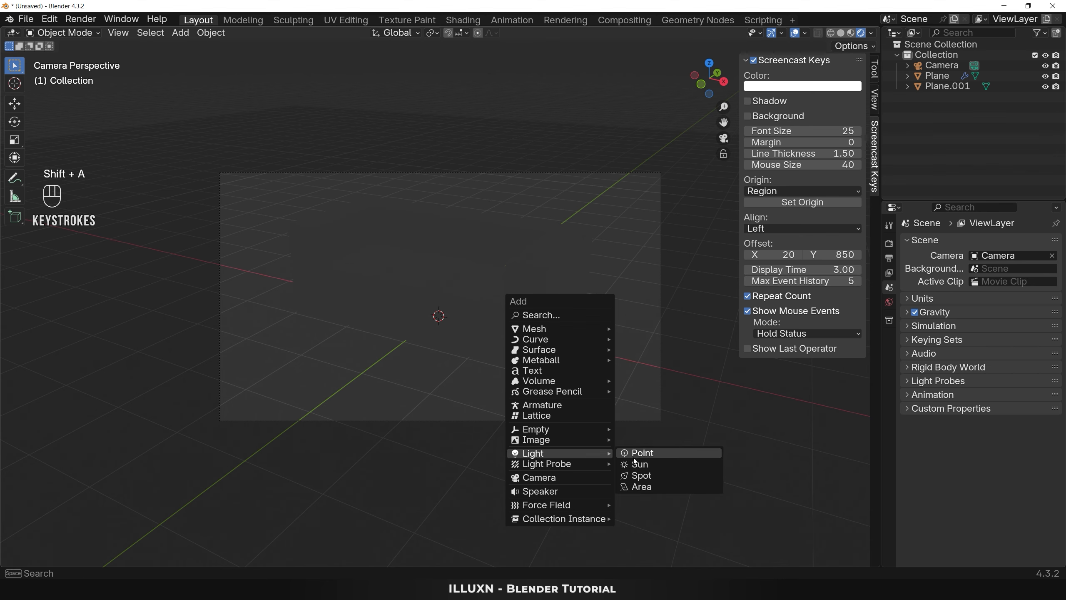
pyautogui.click(643, 487)
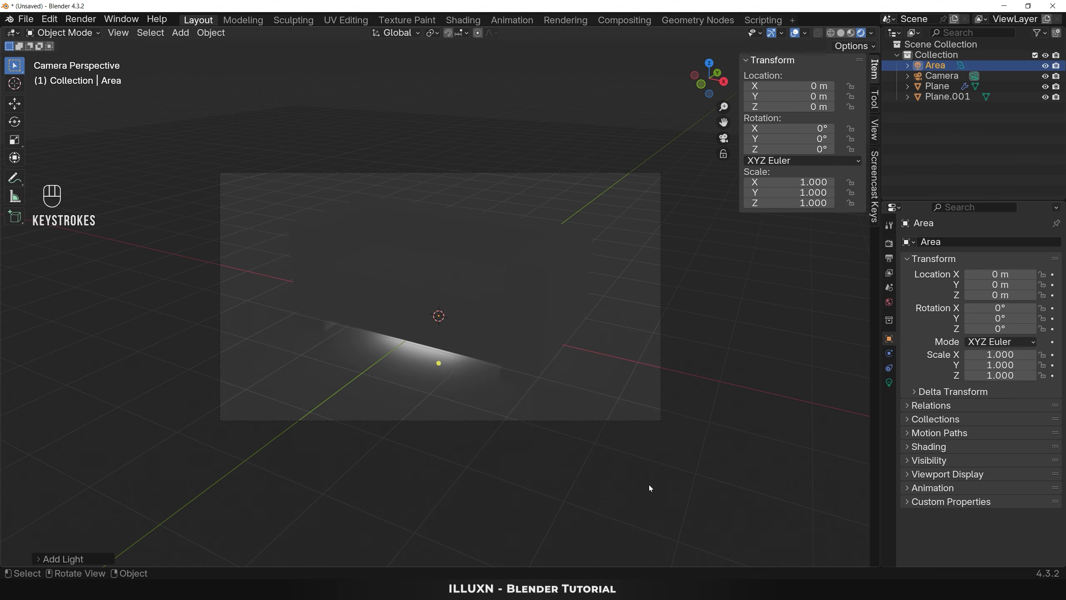
# - Set the area light's power to 700 W and its size to 10 m
pyautogui.click(889, 383)
pyautogui.click(1005, 312)
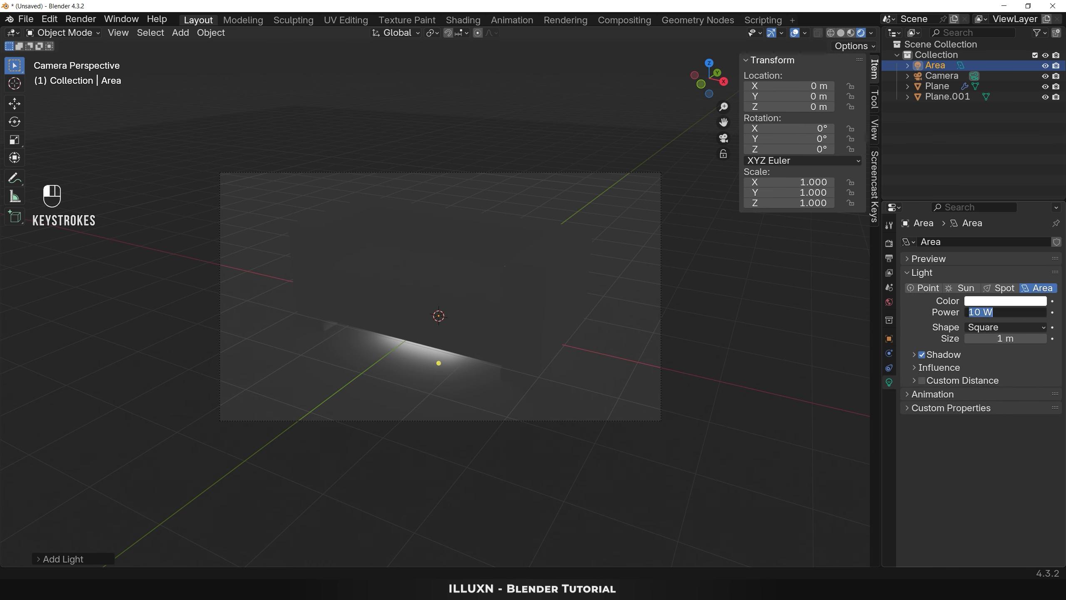
pyautogui.write('700')
pyautogui.press('Return')
pyautogui.click(1007, 338)
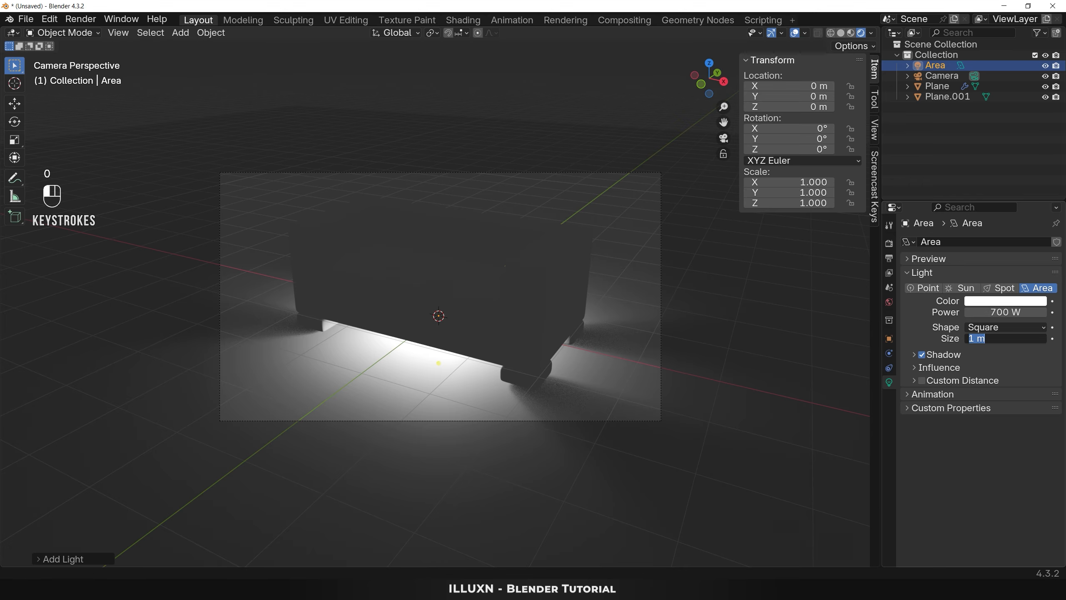
pyautogui.write('10')
pyautogui.press('Return')
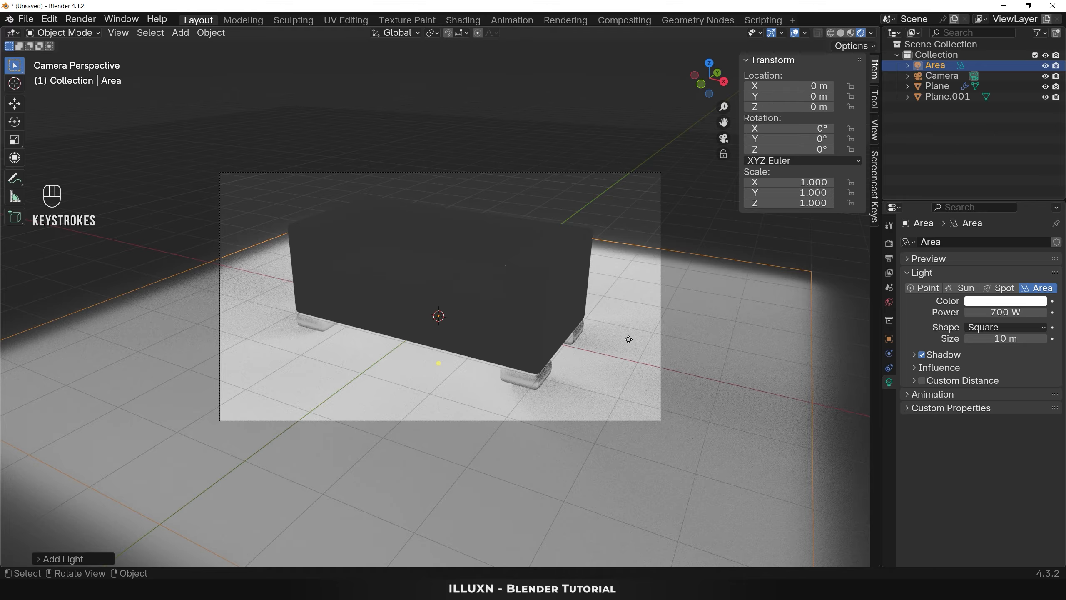
# - Raise the area light about 5.12 m along Z above the sofa, then hide the viewport sidebar
pyautogui.press('g')
pyautogui.press('z')
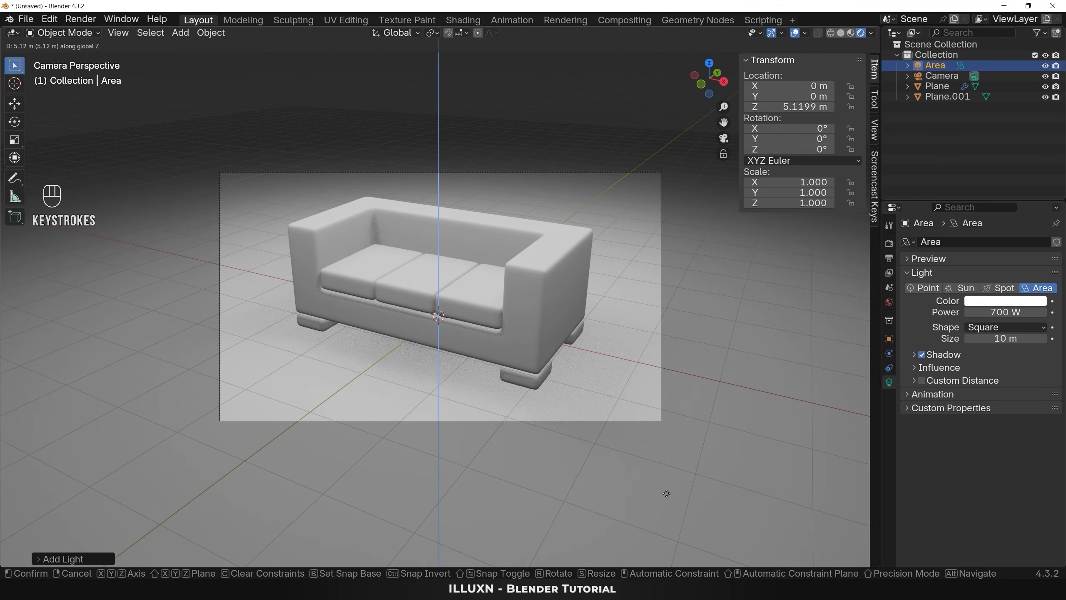
pyautogui.click(667, 493)
pyautogui.scroll(2, 668, 496)
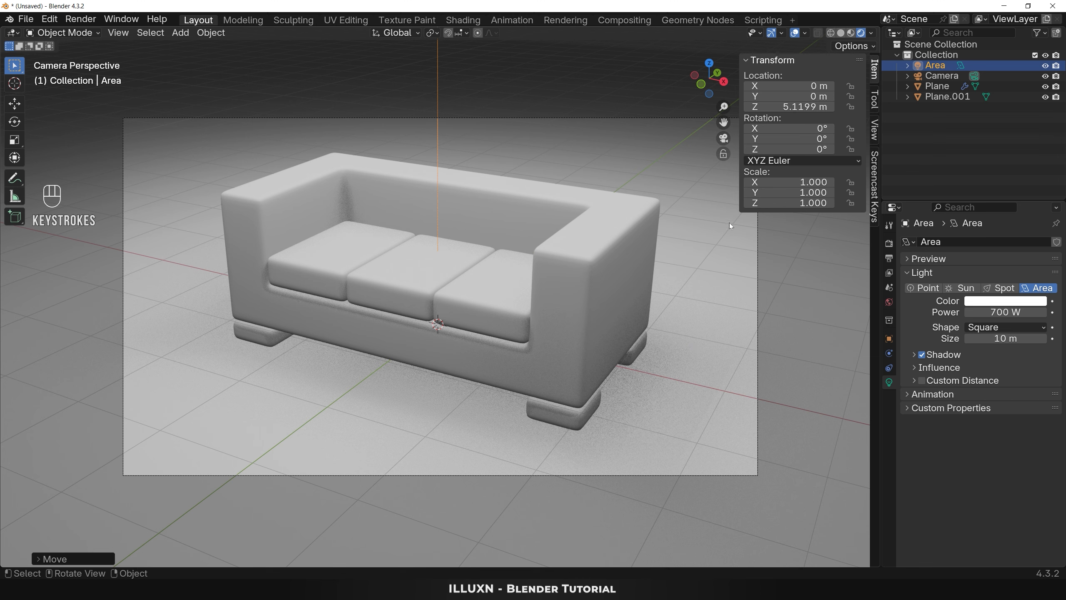
pyautogui.moveTo(738, 187); pyautogui.dragTo(874, 200)
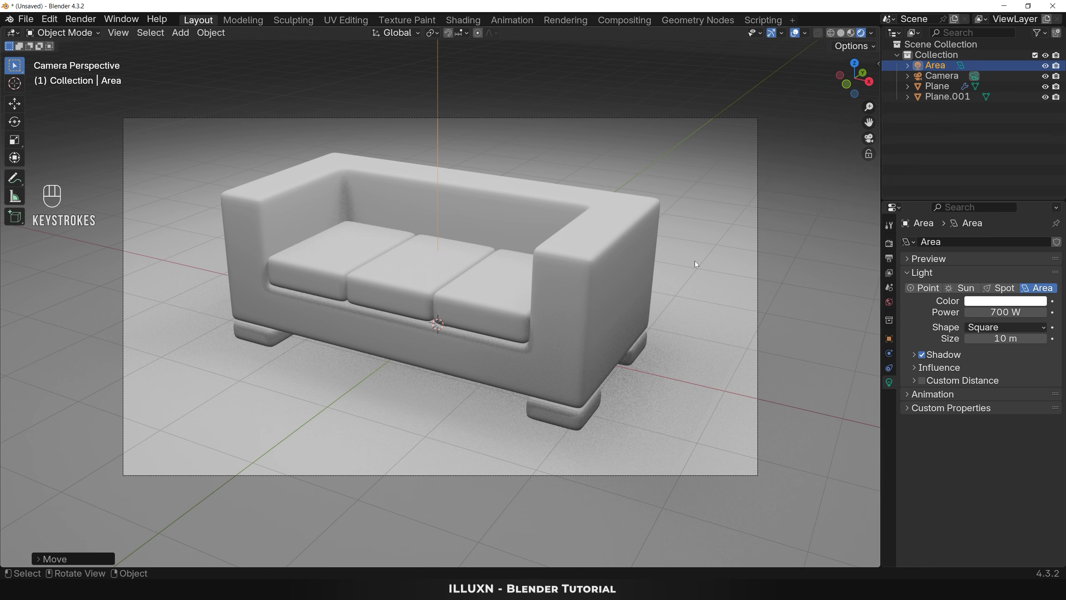
# - Give the sofa a new material with the base color #FFB546FF
pyautogui.click(594, 299)
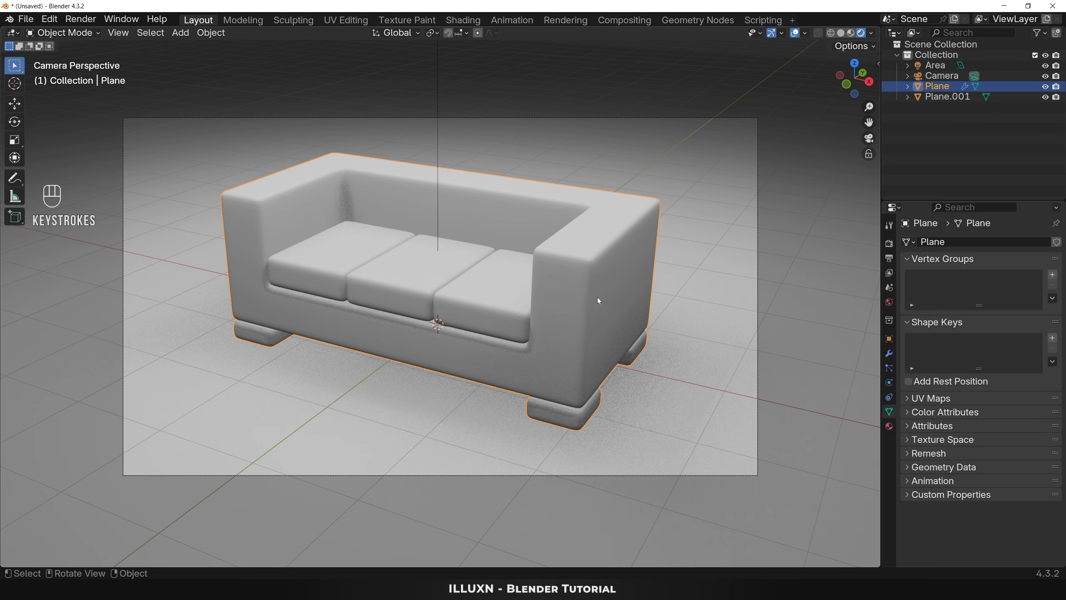
pyautogui.click(891, 428)
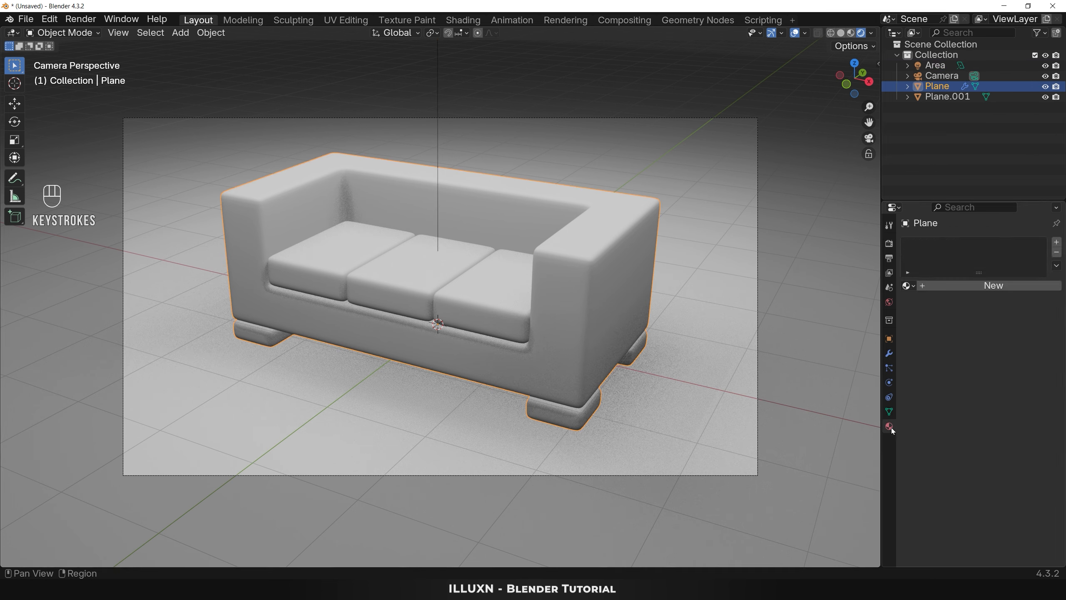
pyautogui.click(1015, 287)
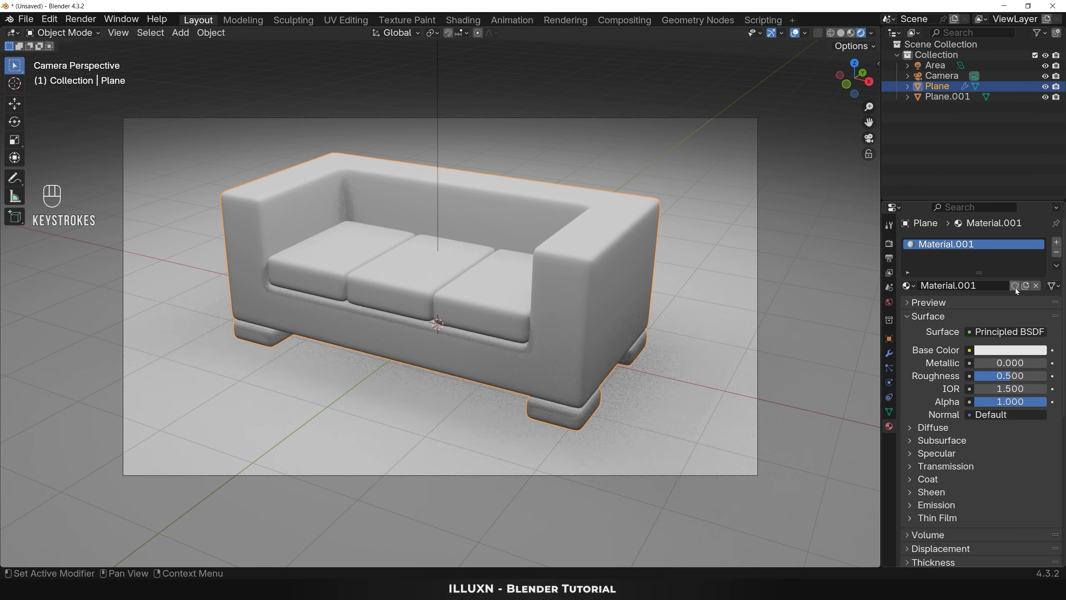
pyautogui.click(1006, 350)
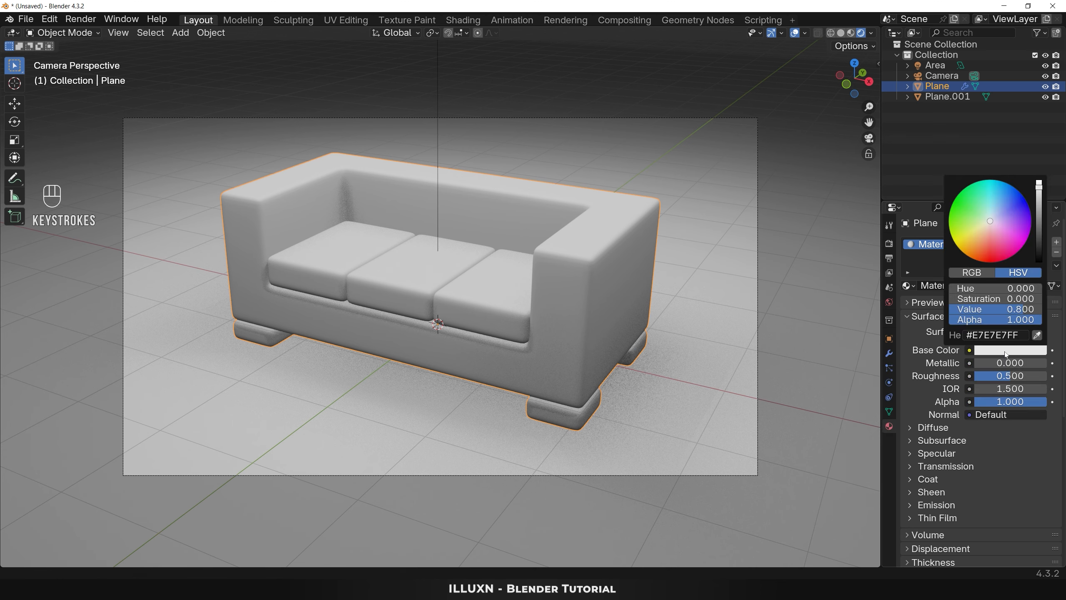
pyautogui.click(1024, 336)
pyautogui.write('#FFB546FF')
pyautogui.press('Return')
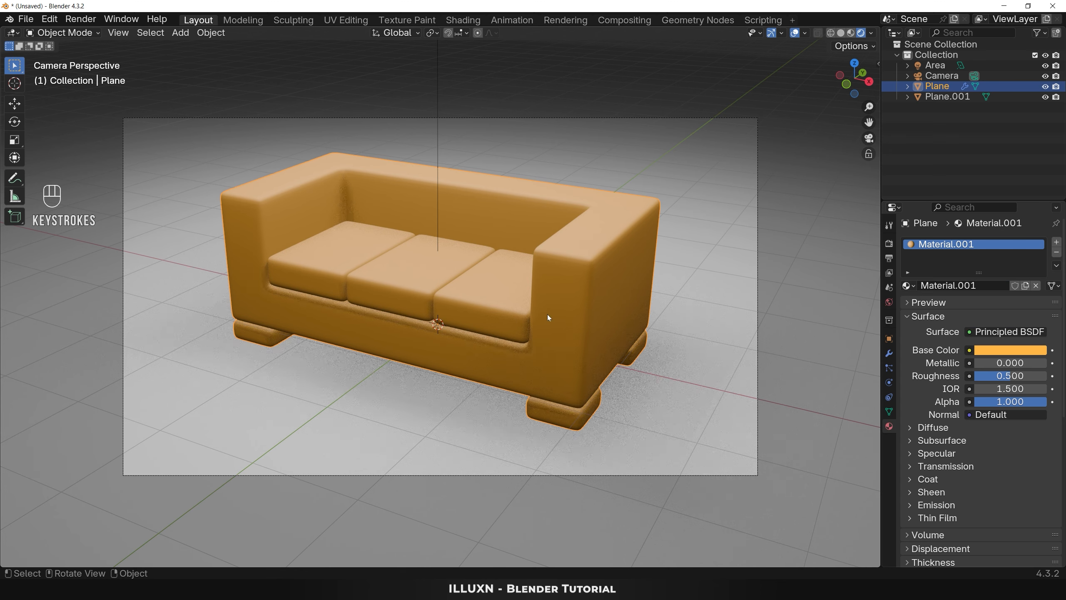
# - In Edit Mode, select the linked geometry of the three seat cushions and all four feet of the sofa
pyautogui.press('Tab')
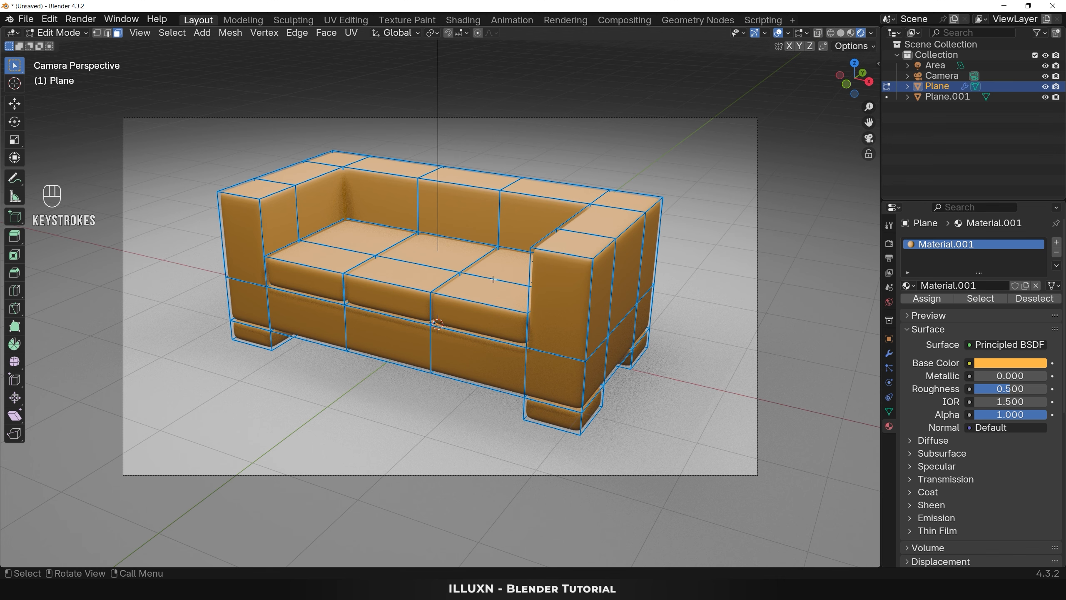
pyautogui.press('l')
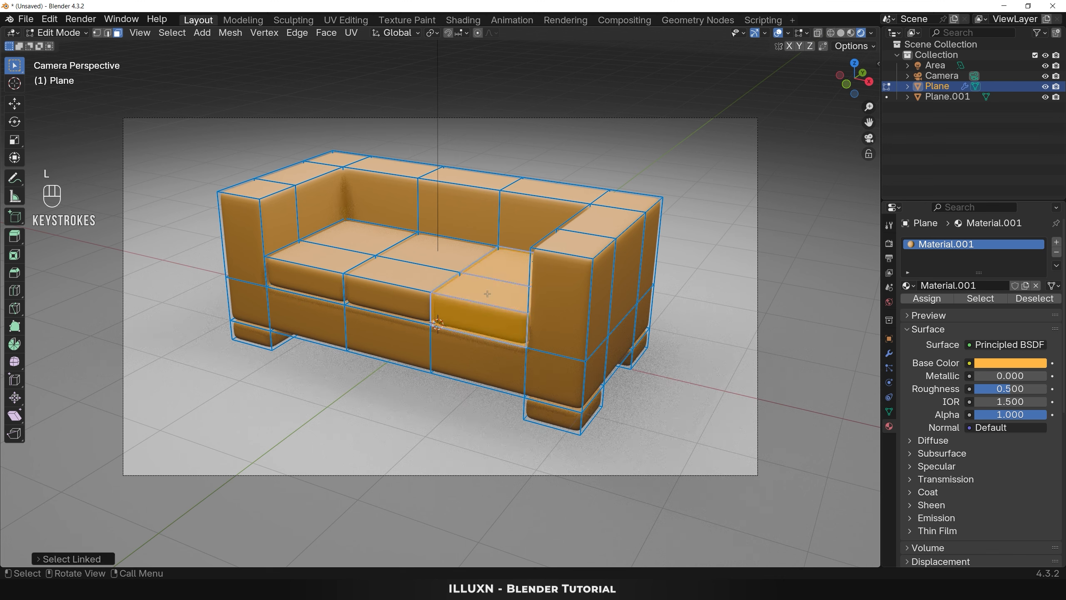
pyautogui.press('l')
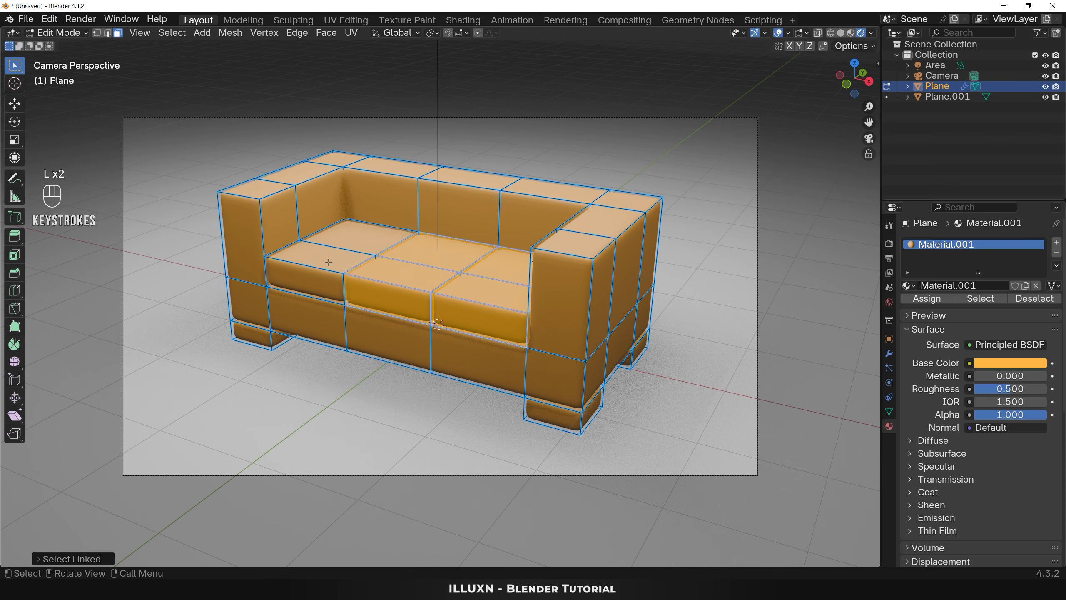
pyautogui.press('l')
pyautogui.press('l')
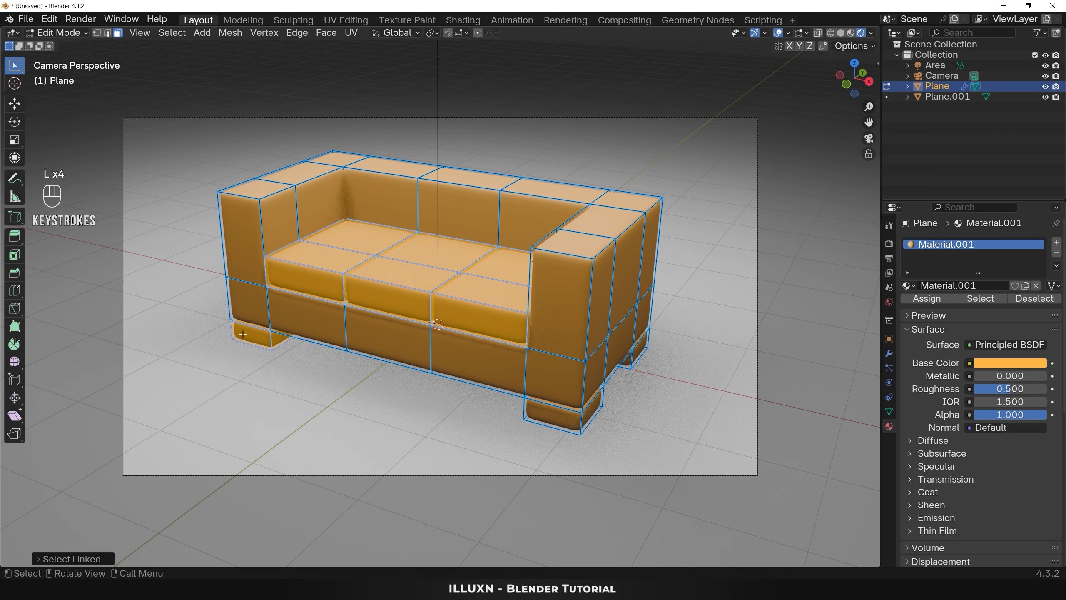
pyautogui.press('l')
pyautogui.moveTo(692, 423); pyautogui.dragTo(390, 373, button='middle')
pyautogui.press('l')
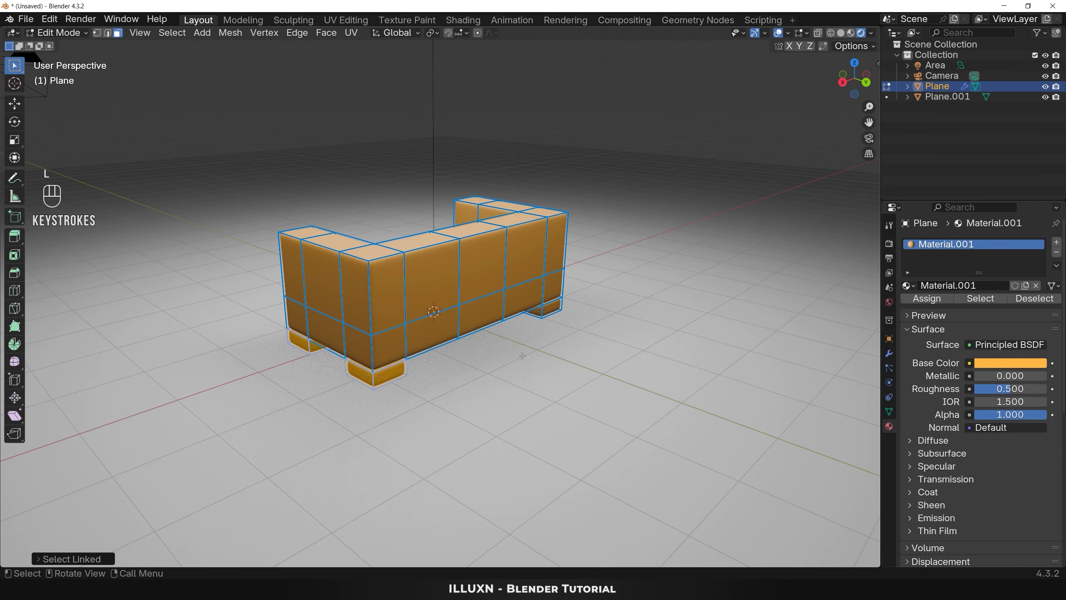
pyautogui.moveTo(522, 356); pyautogui.dragTo(498, 385, button='middle')
pyautogui.press('l')
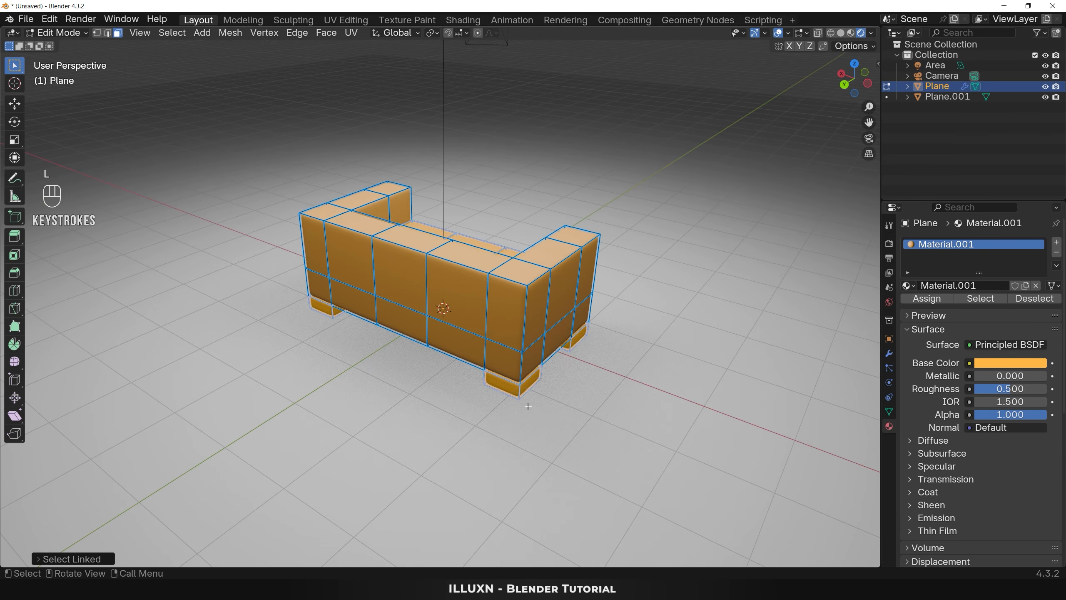
pyautogui.moveTo(637, 390); pyautogui.dragTo(456, 441, button='middle')
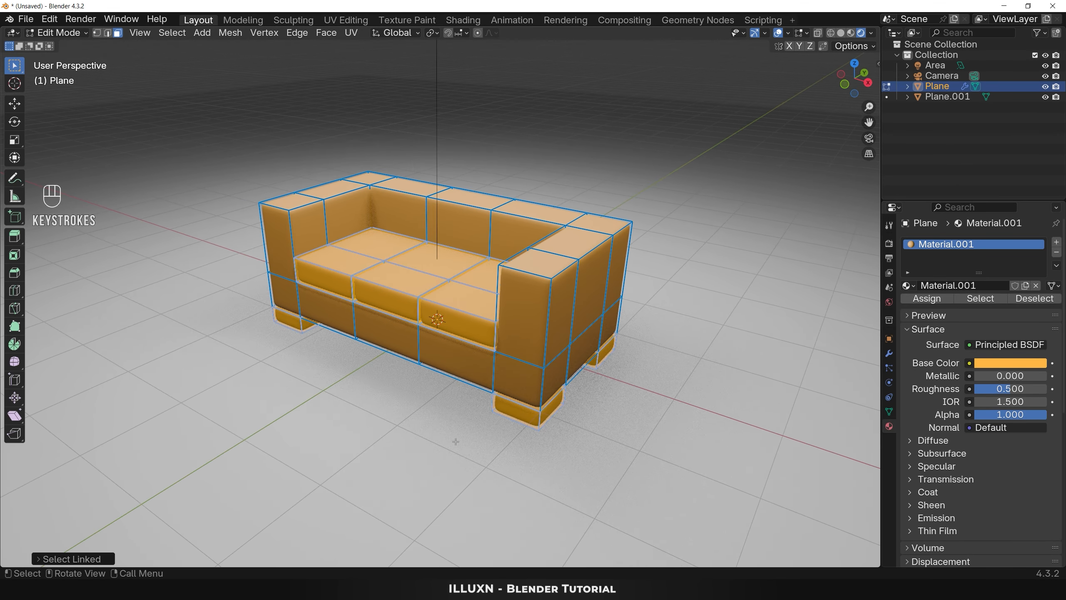
# - Add a second material slot to the sofa, assign it to the selected cushions and feet, and create a new material in it
pyautogui.click(1057, 243)
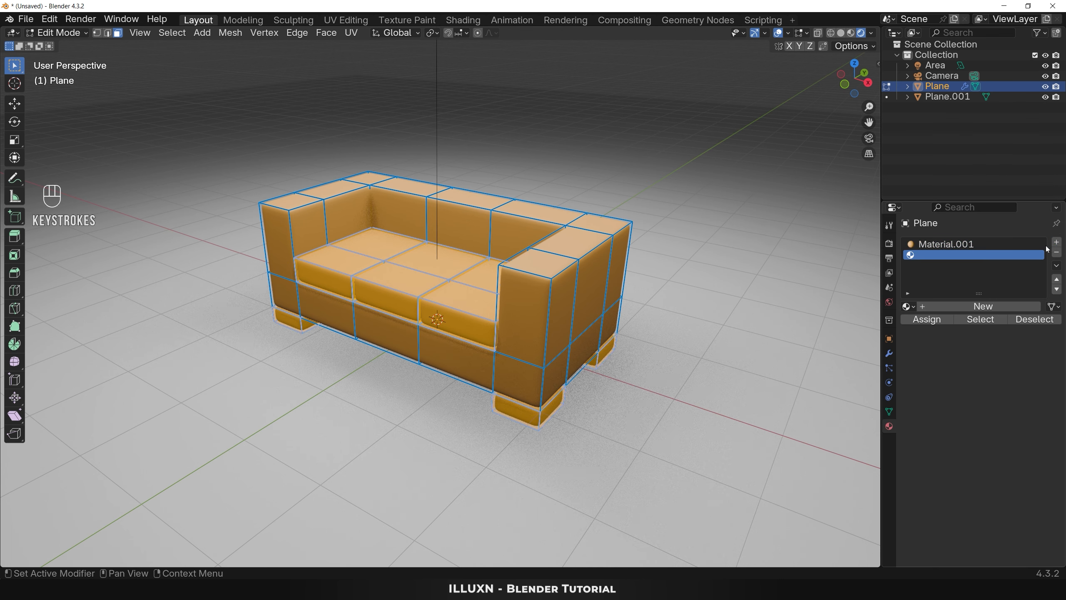
pyautogui.click(928, 318)
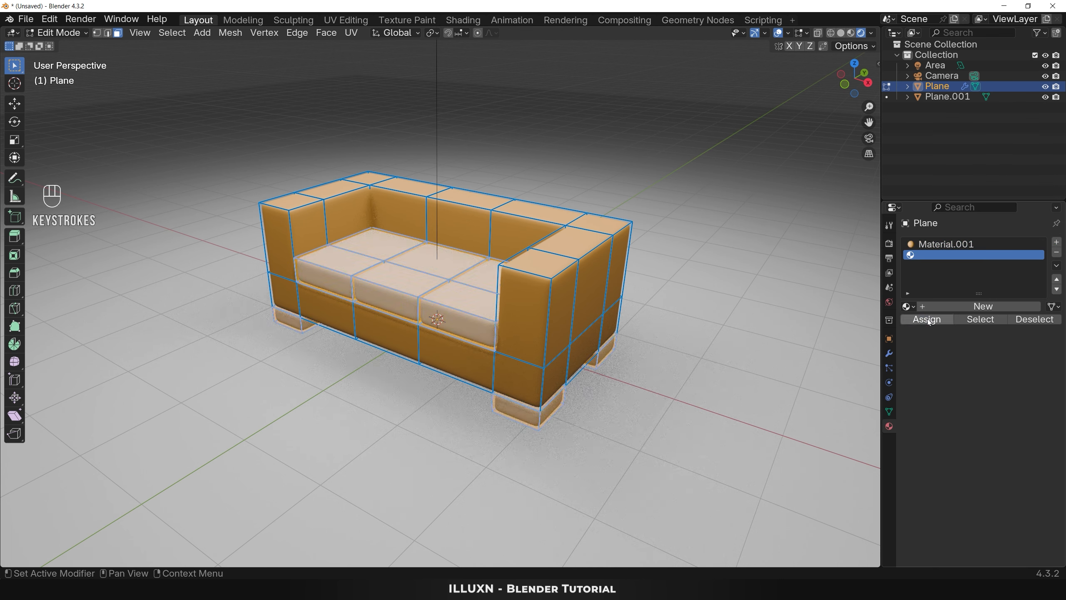
pyautogui.click(957, 305)
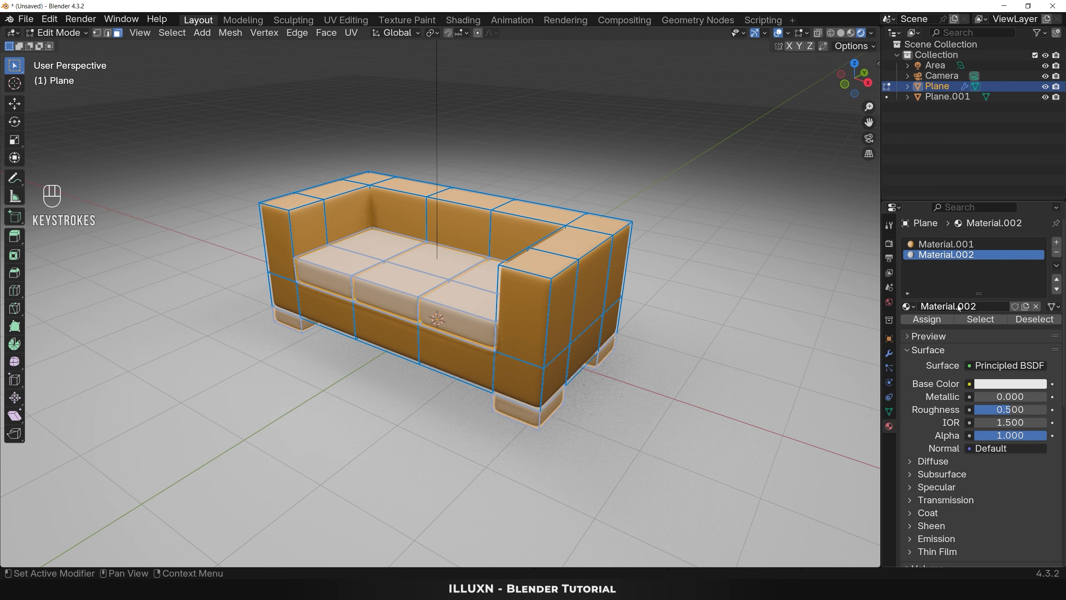
# - Set the base color of the cushion and feet material to #FFCE73FF and return to Object Mode
pyautogui.click(1005, 383)
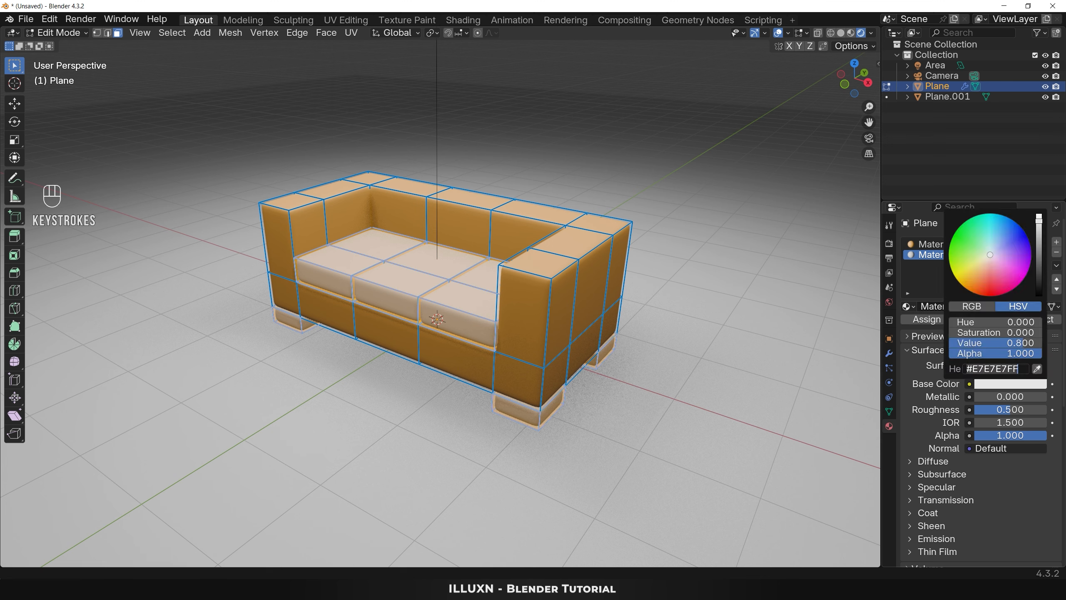
pyautogui.press('ctrl')
pyautogui.write('#FFCE73FF')
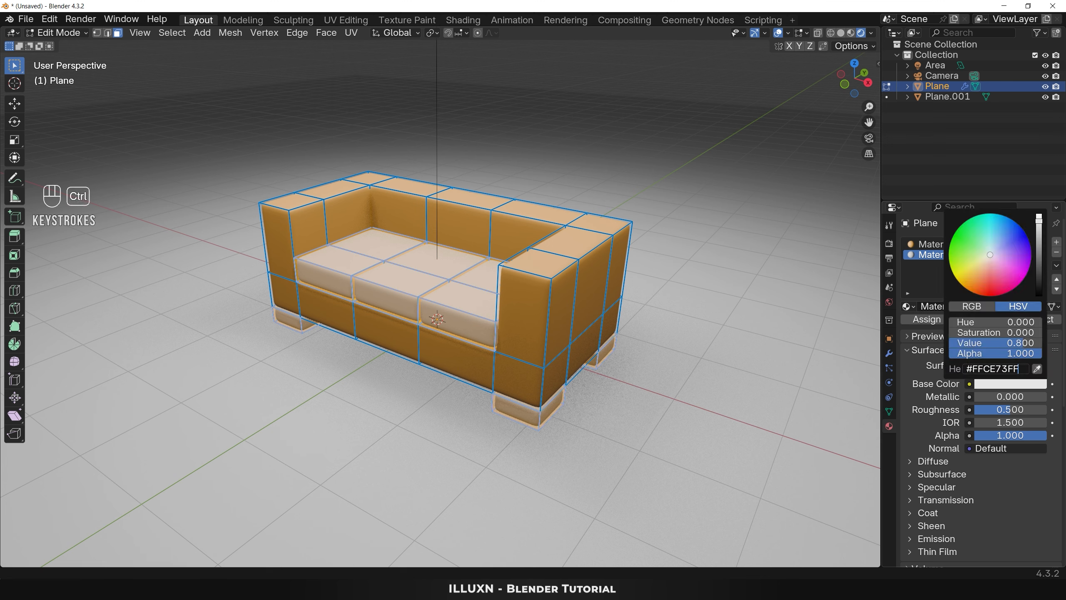
pyautogui.press('Return')
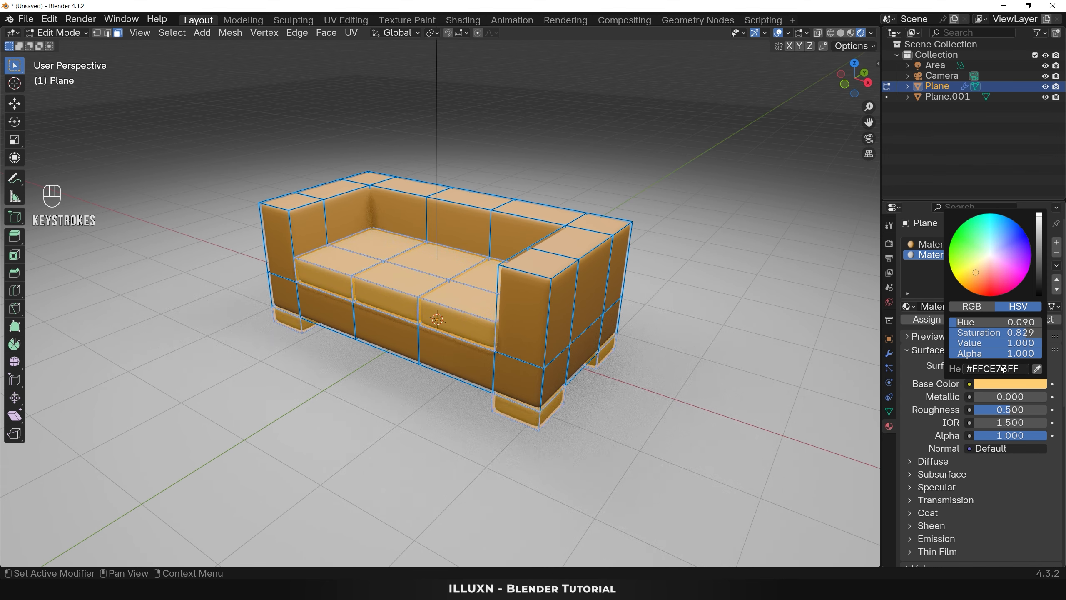
pyautogui.scroll(2, 695, 442)
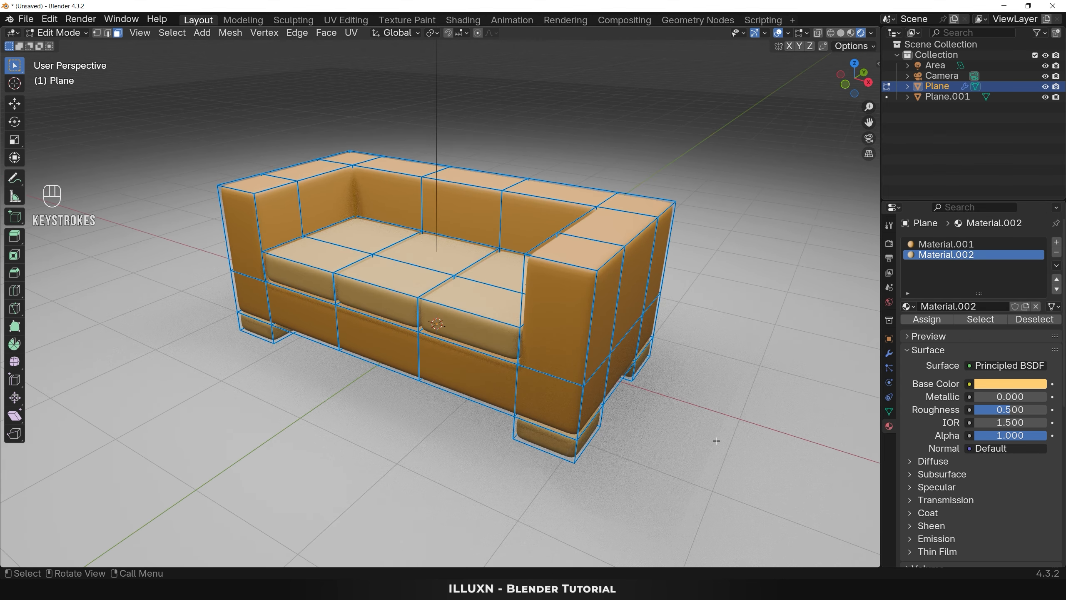
pyautogui.press('Tab')
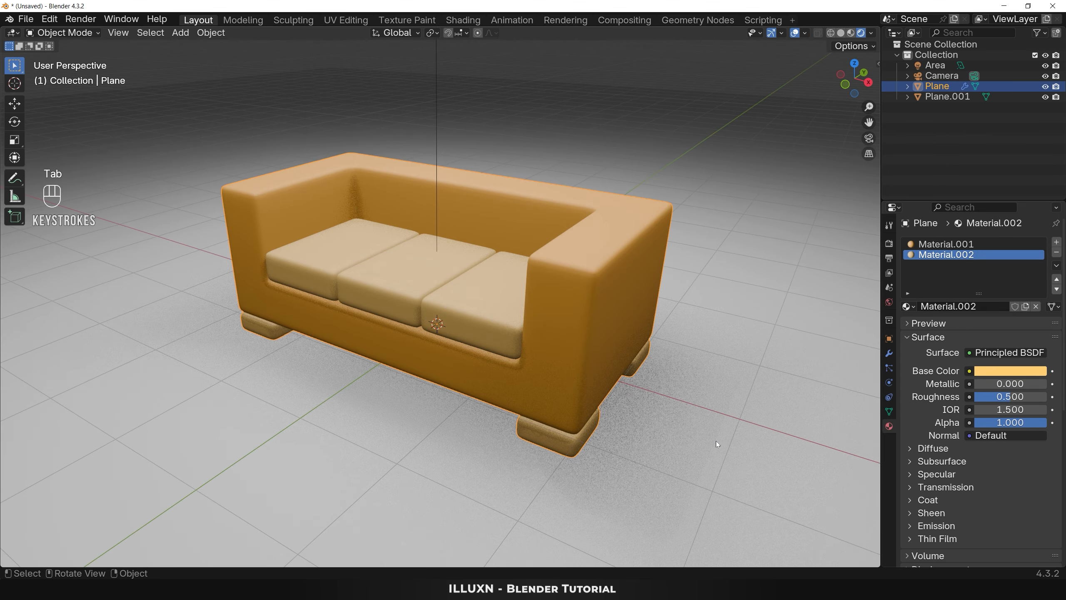
# - Give the floor plane a new material with the base color #3E2C11FF
pyautogui.click(716, 440)
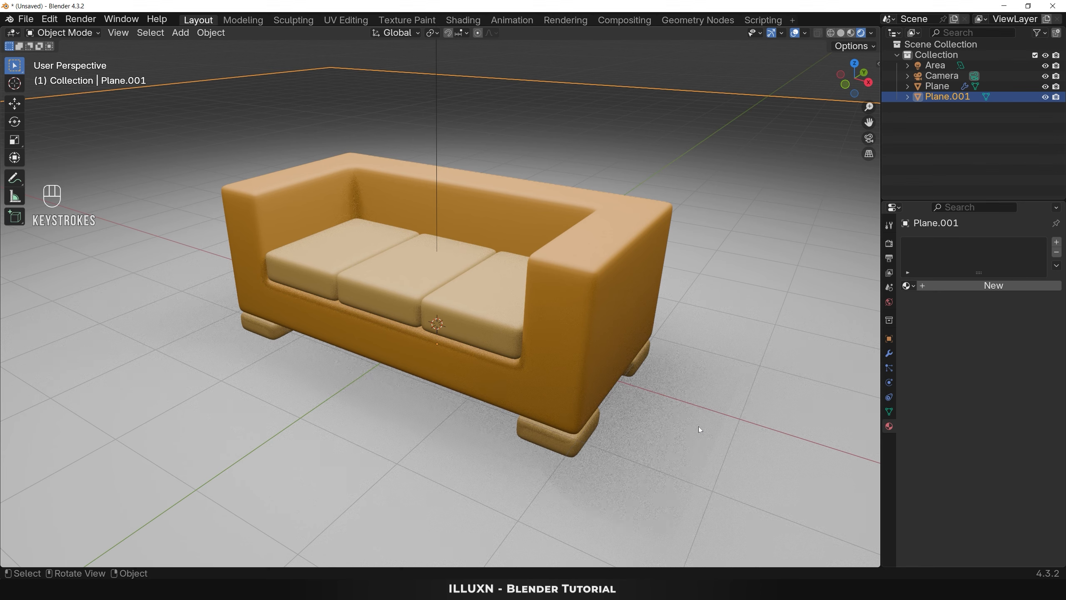
pyautogui.click(973, 286)
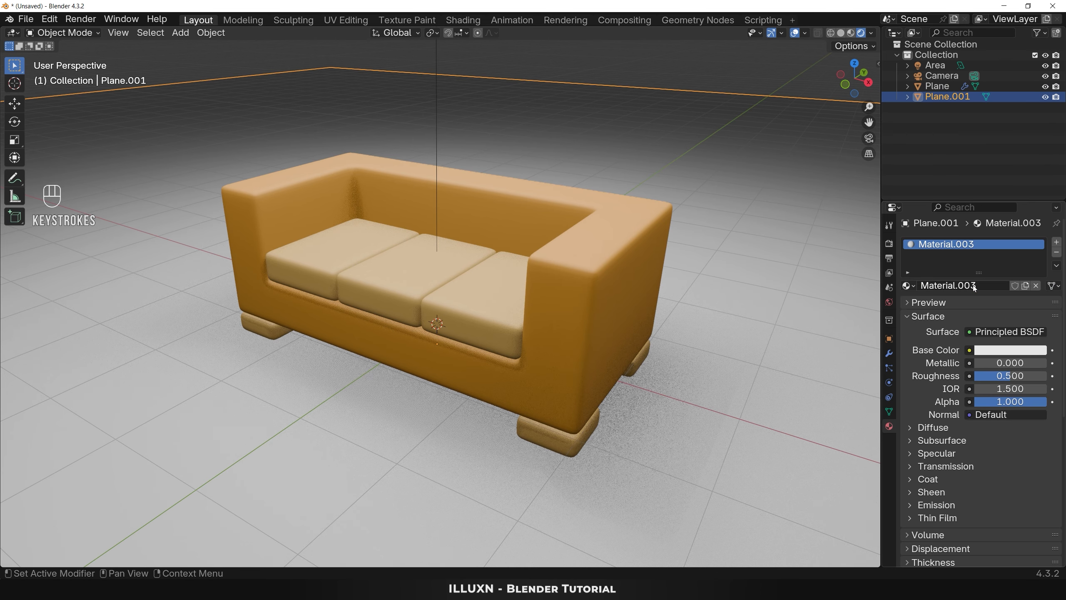
pyautogui.click(1000, 350)
pyautogui.click(996, 335)
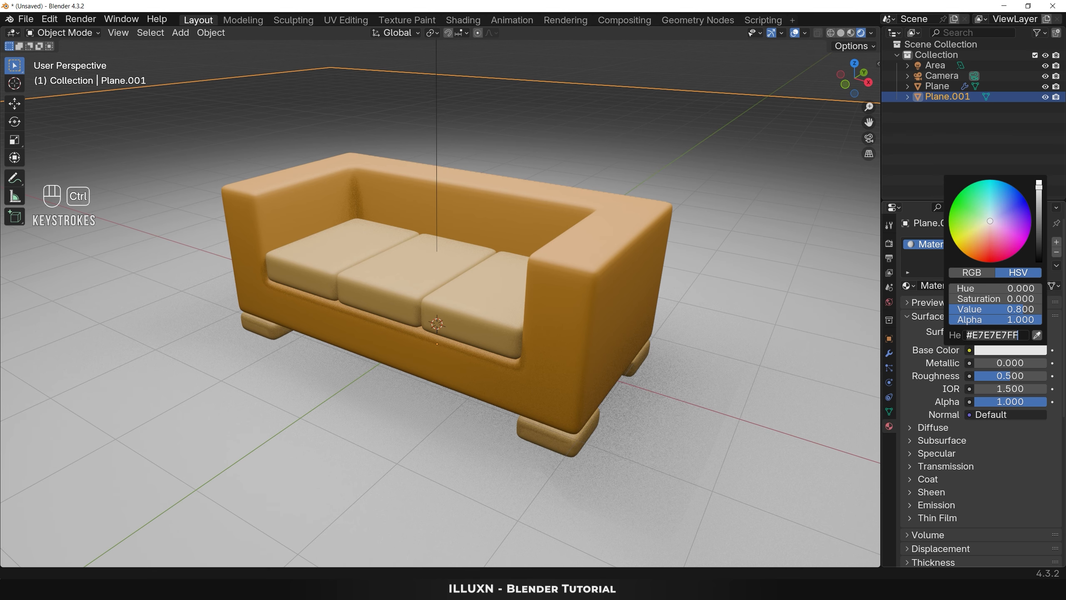
pyautogui.write('#3E2C11FF')
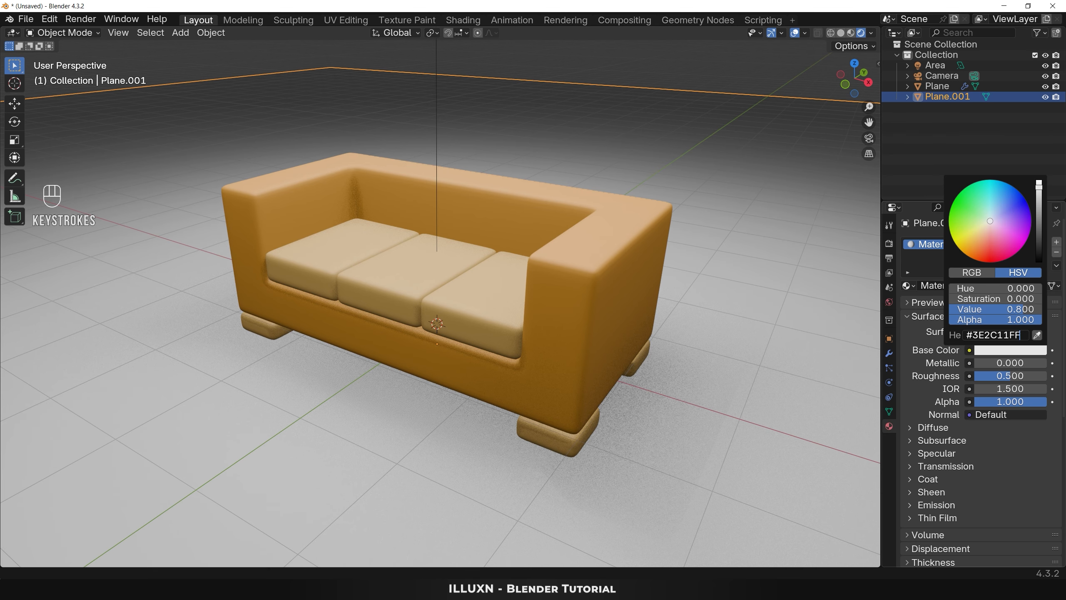
pyautogui.press('Return')
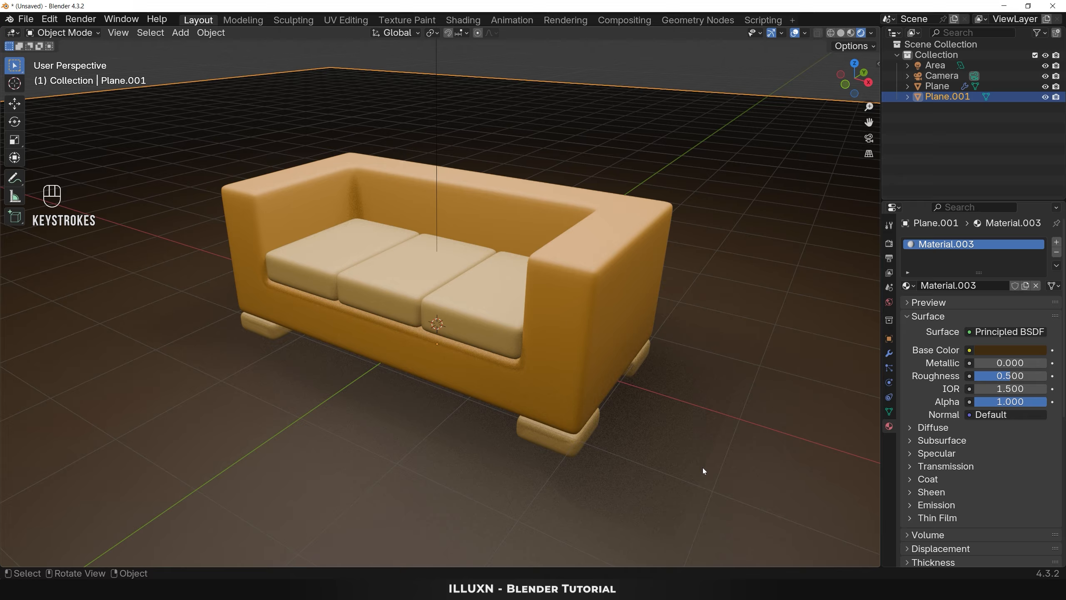
# - Return to the camera view and switch the render engine to Cycles with GPU Compute as the device
pyautogui.moveTo(703, 467)
pyautogui.mouseDown(button='middle')
pyautogui.moveTo(710, 455)
pyautogui.moveTo(704, 466)
pyautogui.mouseUp(button='middle')
pyautogui.press('KP_0')
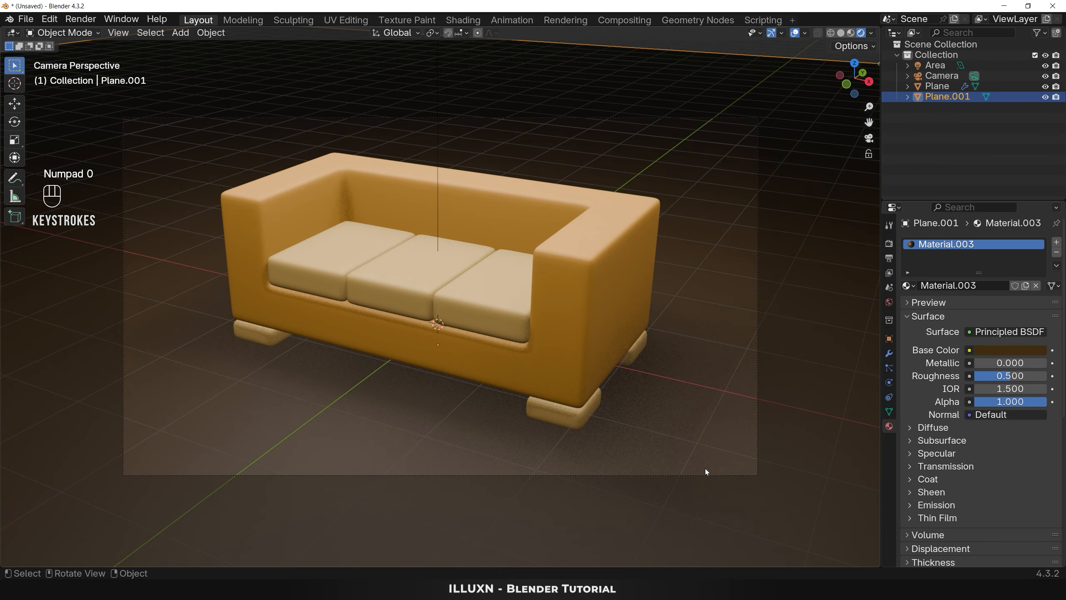
pyautogui.scroll(2, 714, 507)
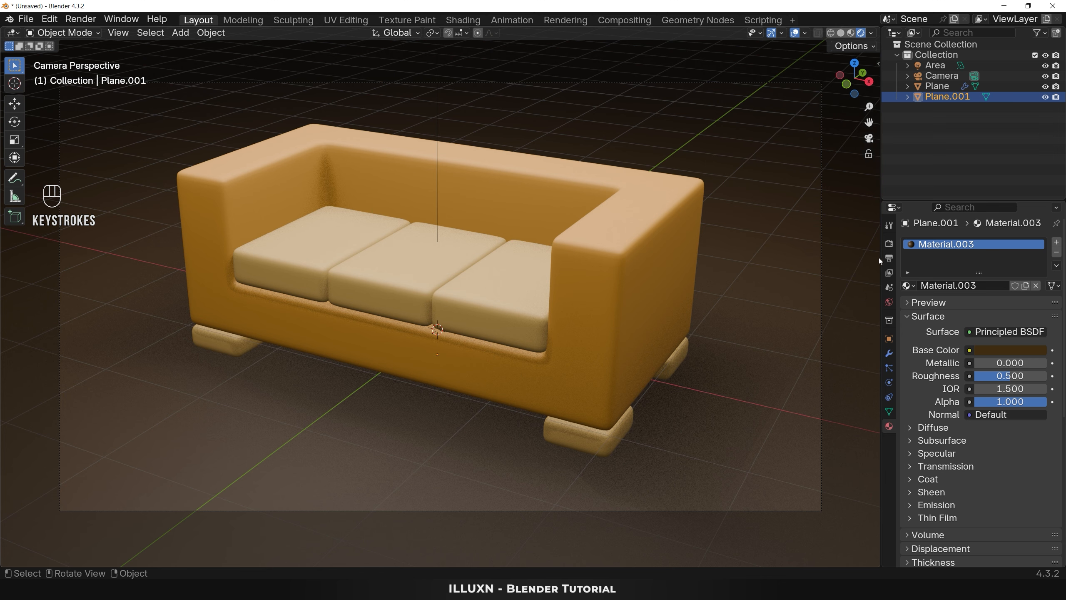
pyautogui.click(890, 243)
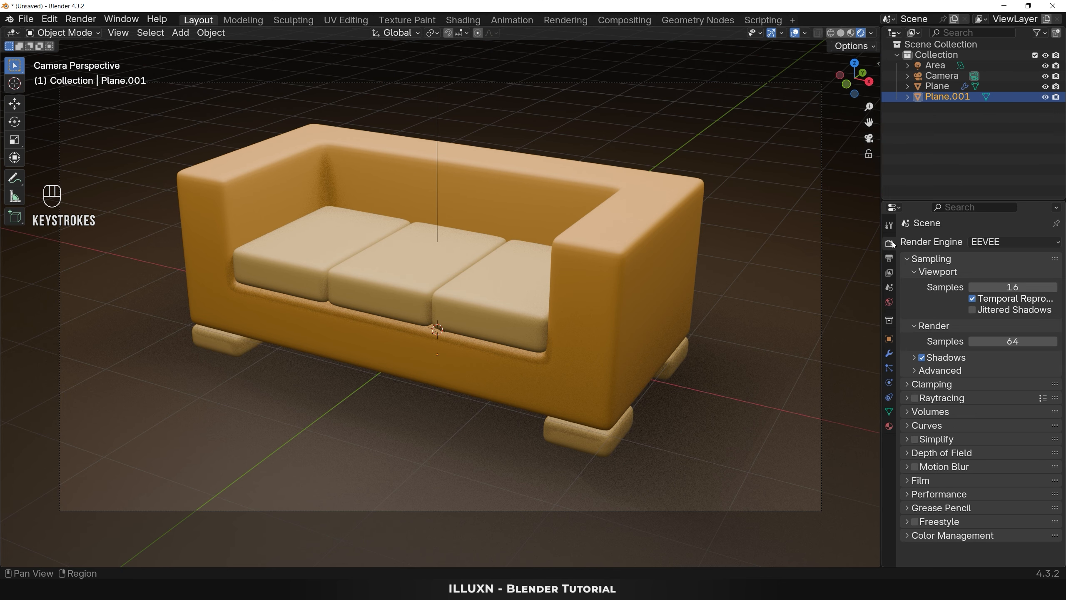
pyautogui.click(1009, 242)
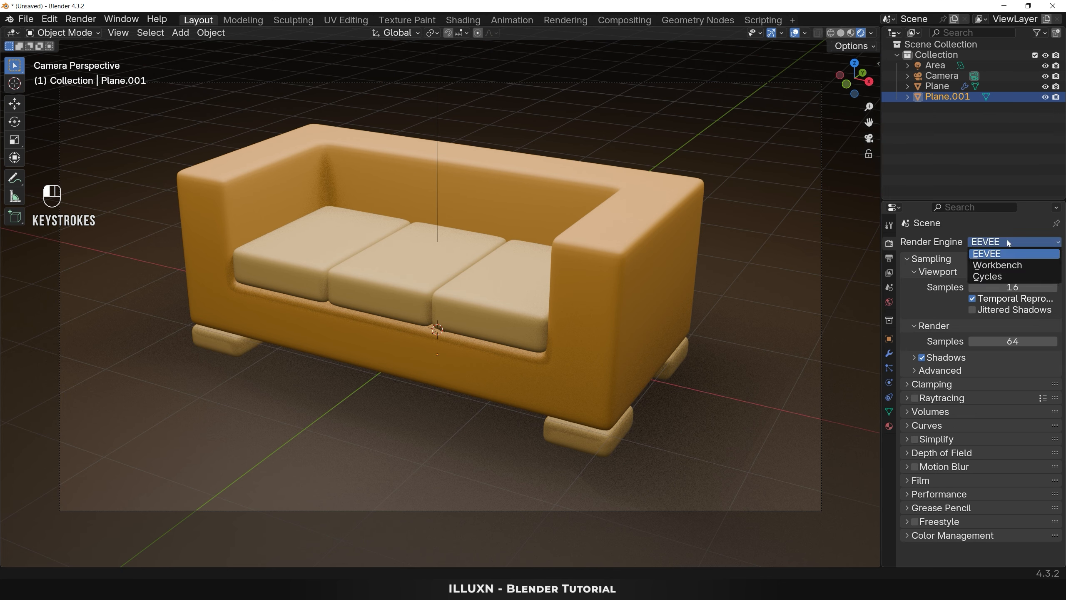
pyautogui.click(1000, 278)
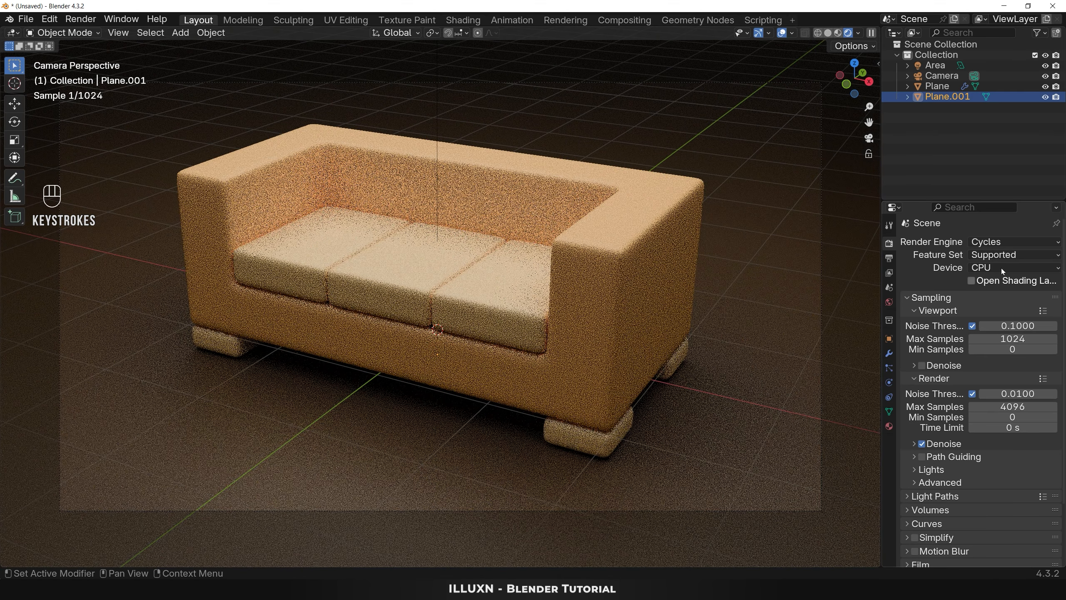
pyautogui.click(1001, 267)
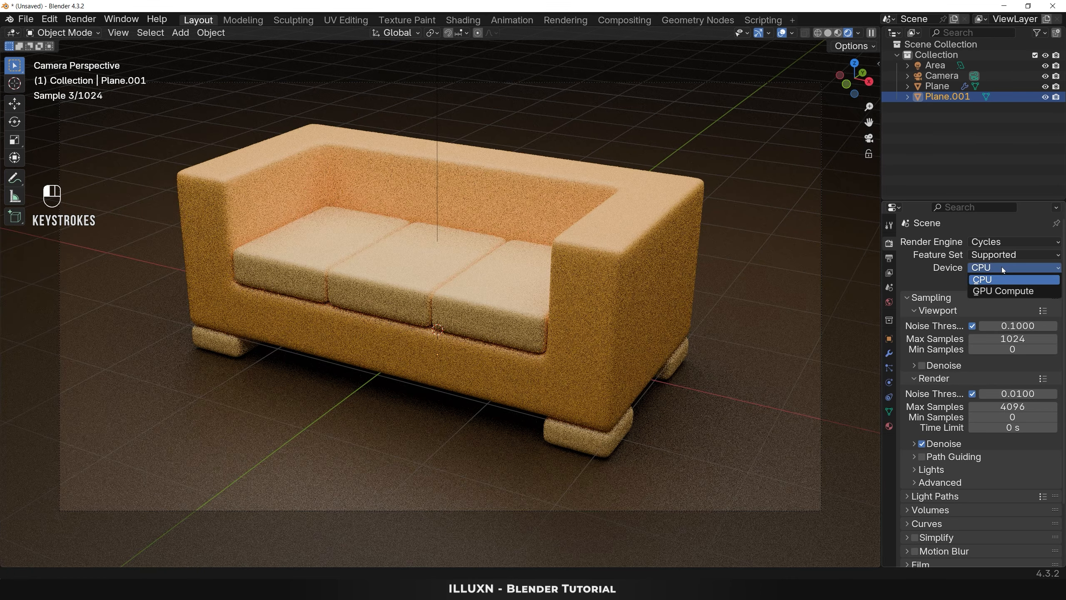
pyautogui.click(1000, 290)
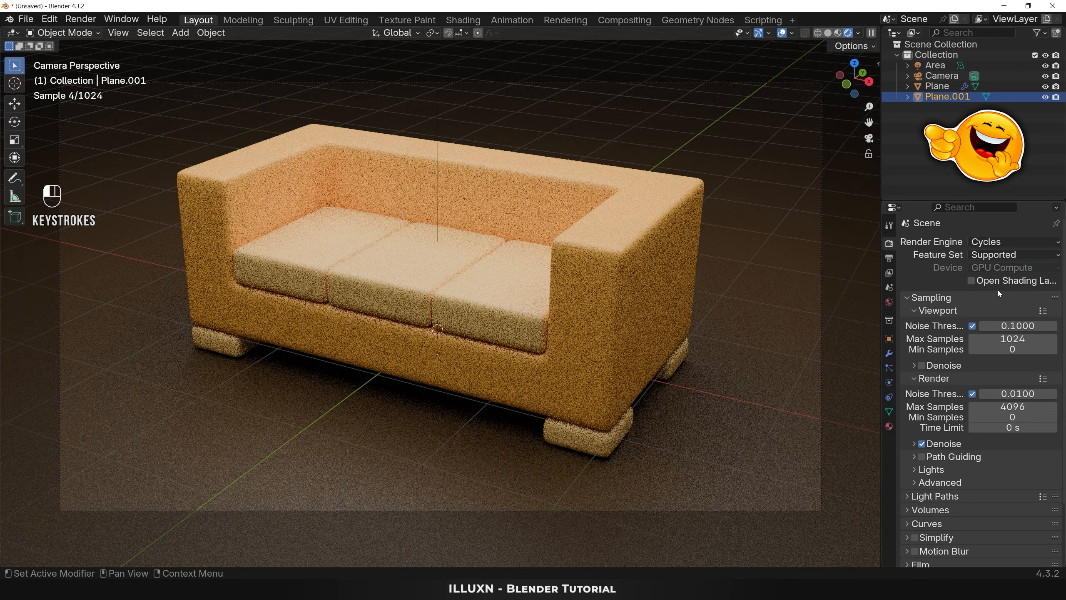
# - Set the render's maximum samples to 50 and render the image
pyautogui.click(1012, 406)
pyautogui.write('50')
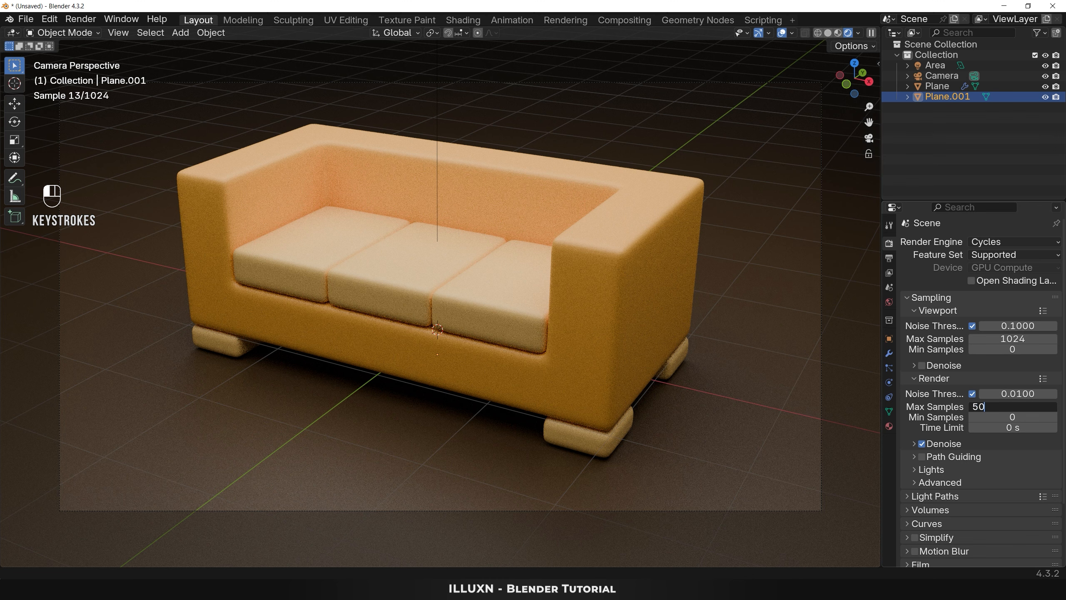
pyautogui.press('Return')
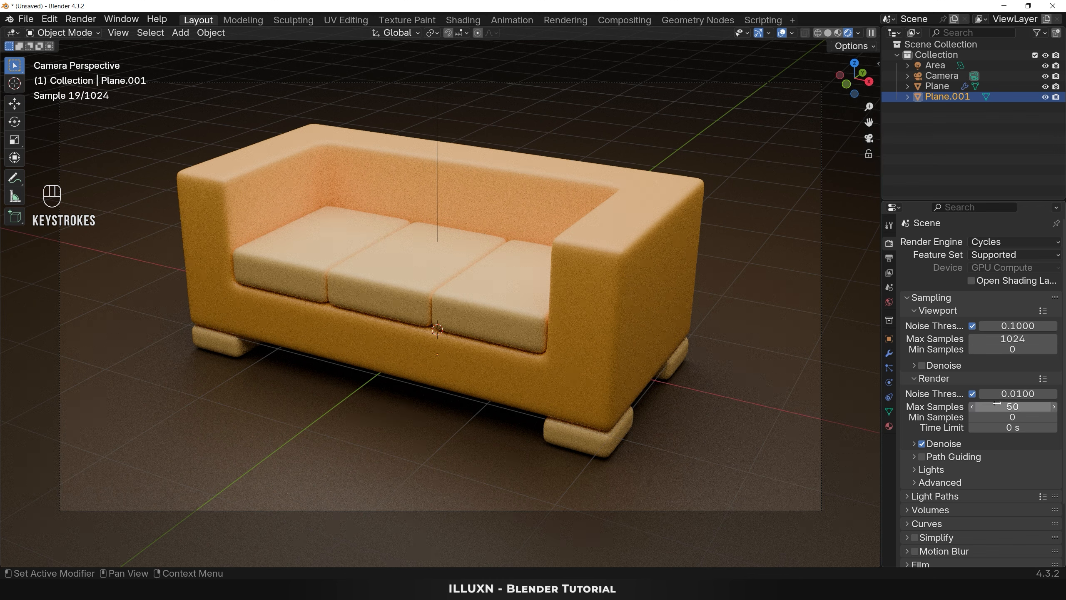
pyautogui.click(80, 19)
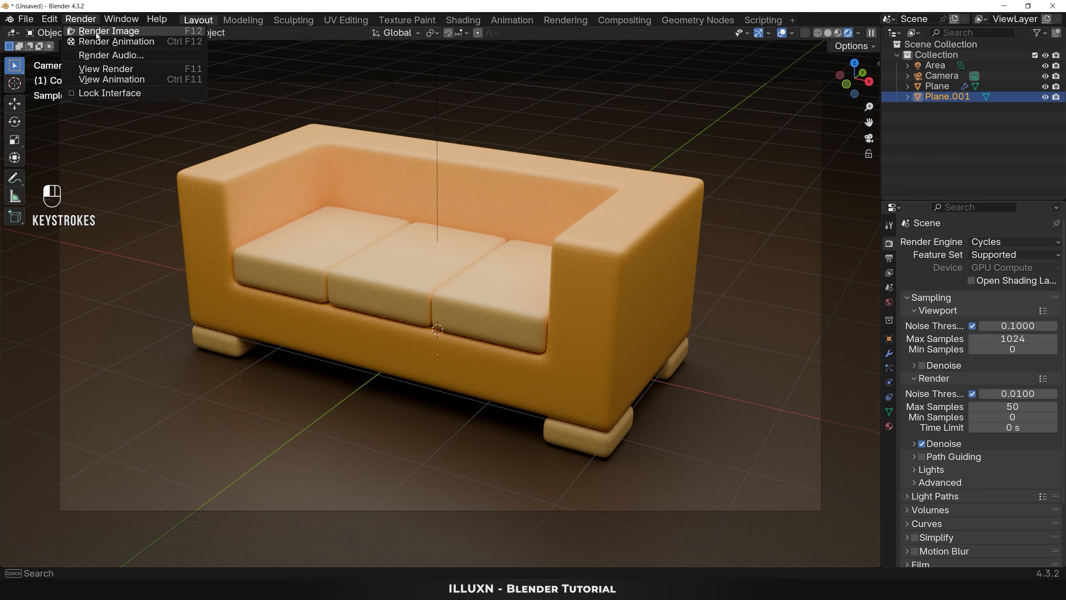
pyautogui.click(97, 32)
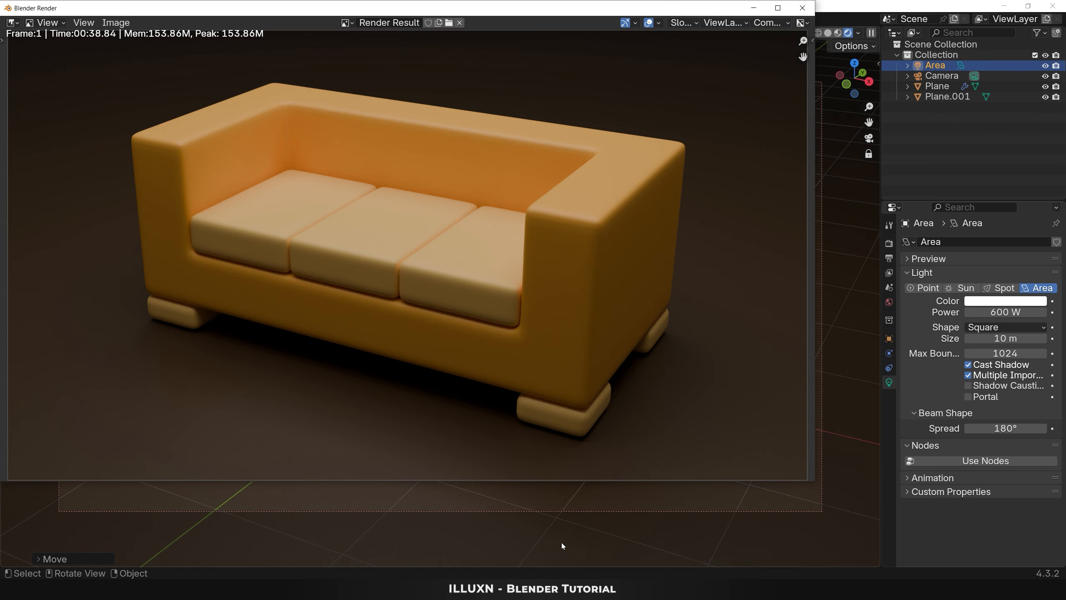
# - Save the rendered image as Couch.png in the Save Files folder
pyautogui.click(115, 22)
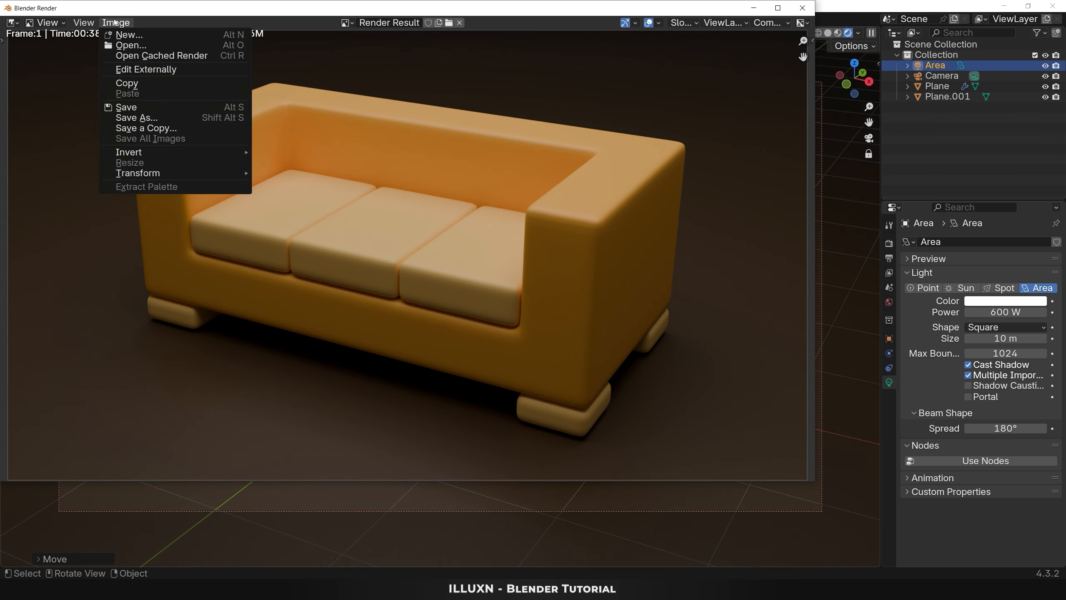
pyautogui.click(137, 117)
pyautogui.doubleClick(269, 166)
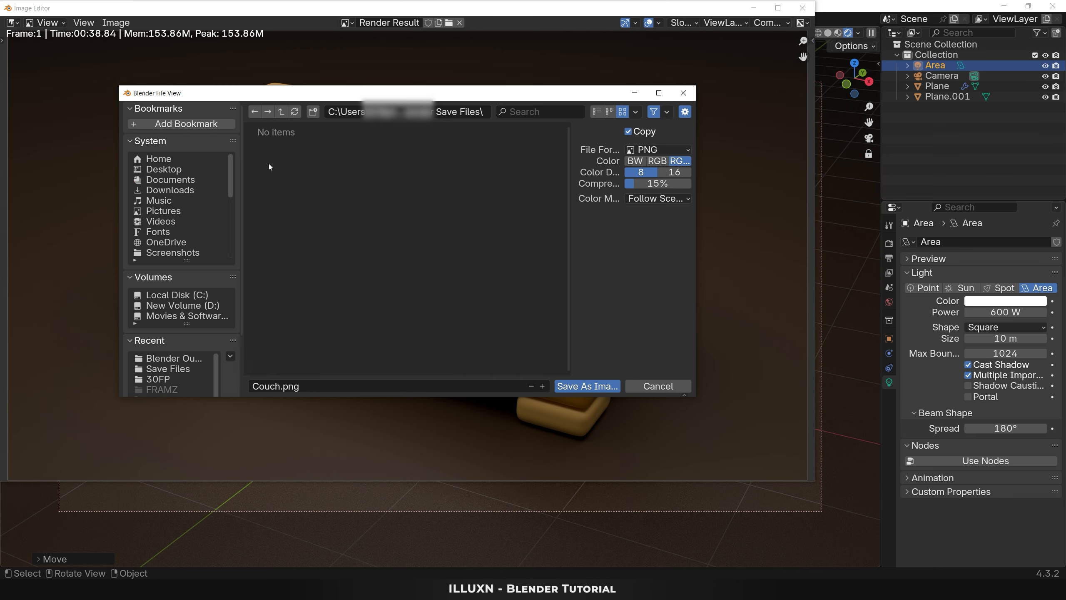